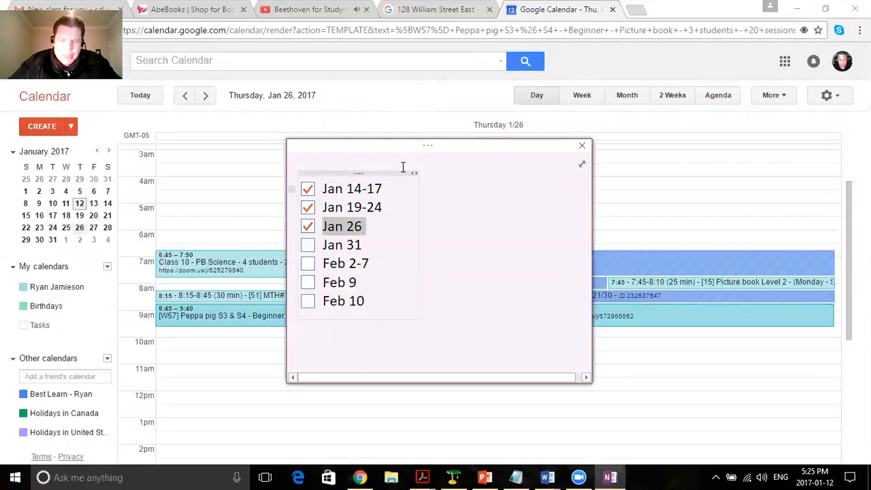
Review the class dates listed in the checklist note, from Jan 14-17 through Feb 10.
left_click_drag(413, 149, 403, 134)
left_click(324, 169)
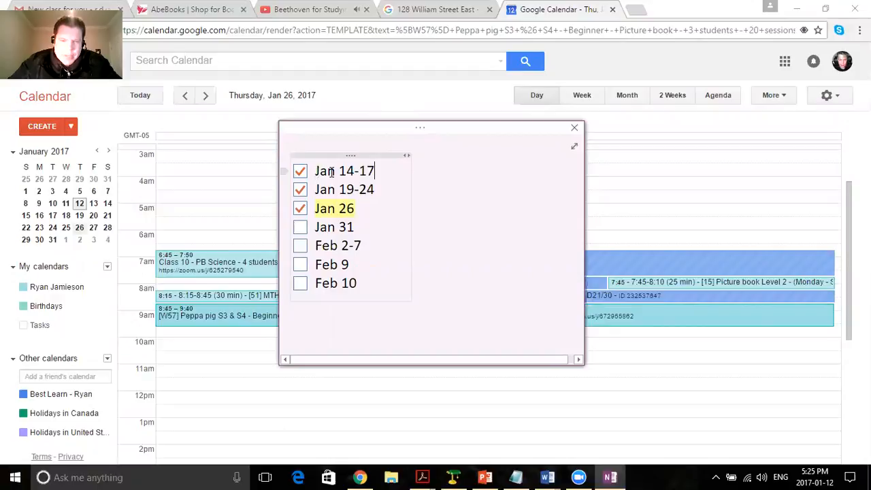
triple_click(333, 170)
left_click_drag(340, 171, 375, 171)
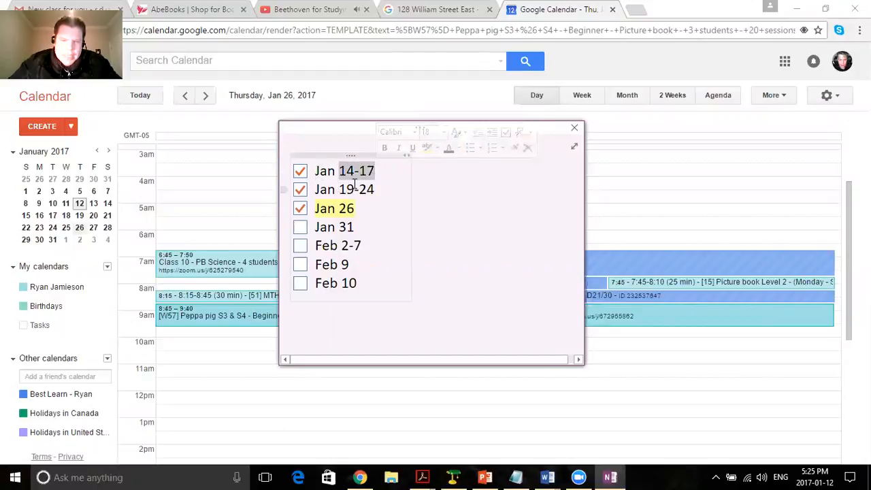
left_click(384, 173)
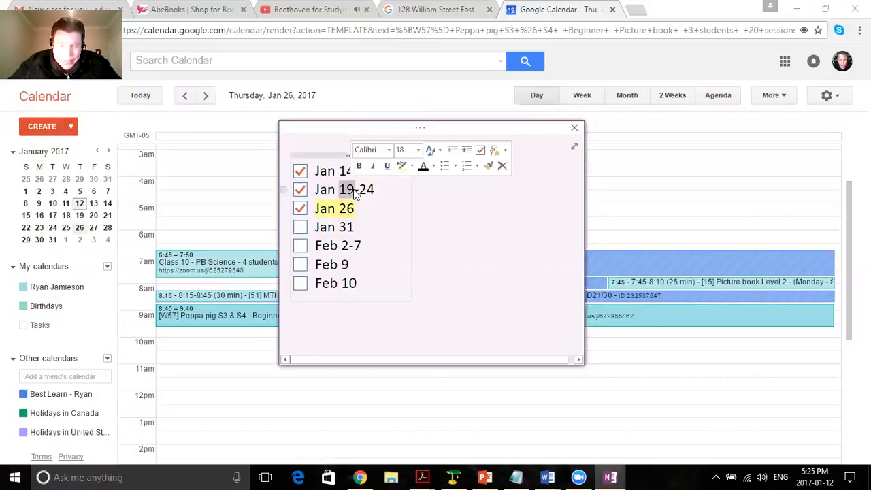
left_click_drag(328, 188, 376, 191)
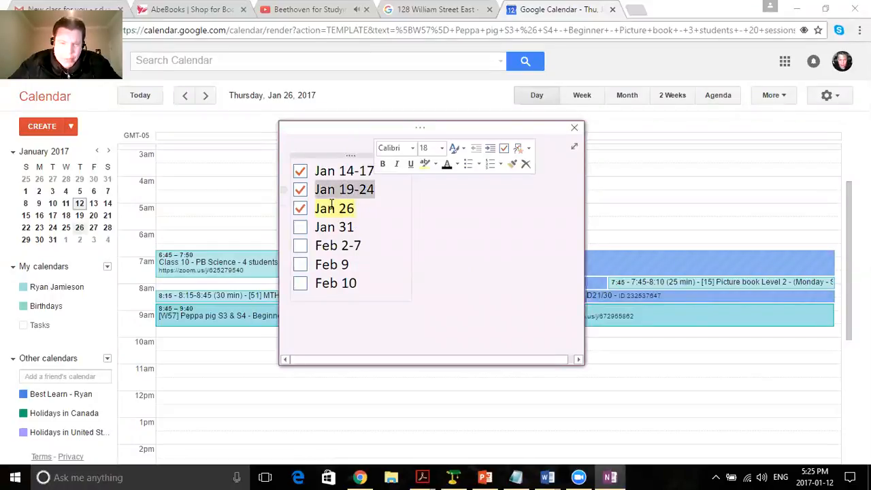
left_click(378, 191)
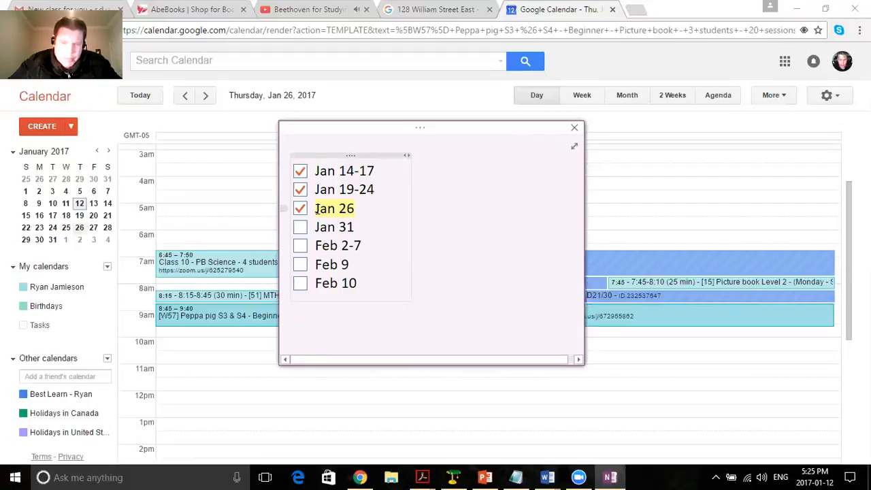
left_click(357, 209)
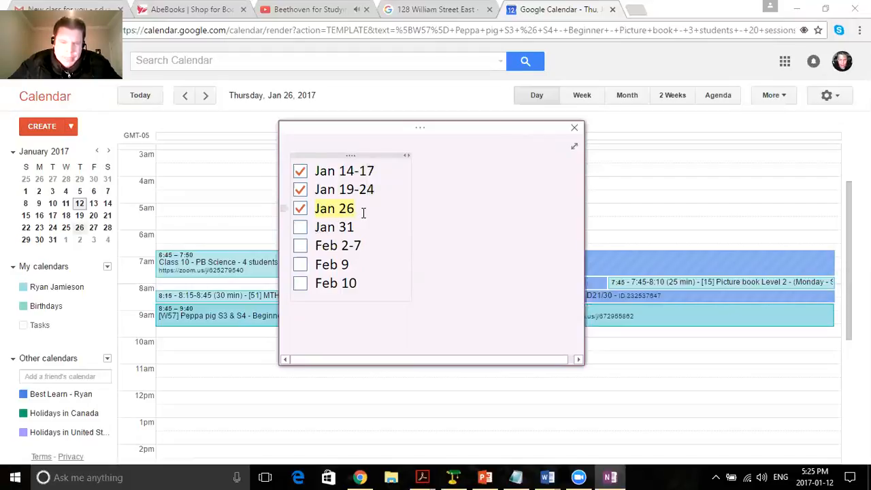
left_click_drag(315, 227, 363, 245)
left_click(355, 227)
left_click_drag(316, 264, 358, 284)
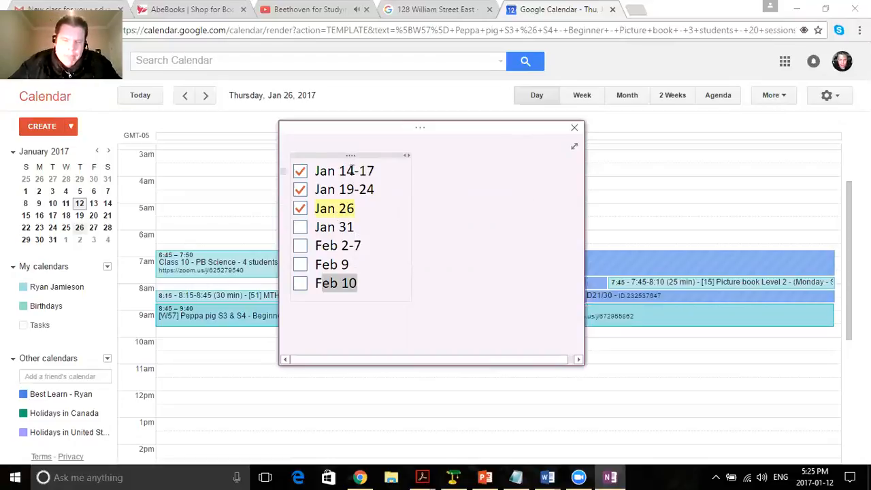
Shift the date checklist sideways within the note and move the note window higher over the calendar.
left_click_drag(358, 156, 389, 156)
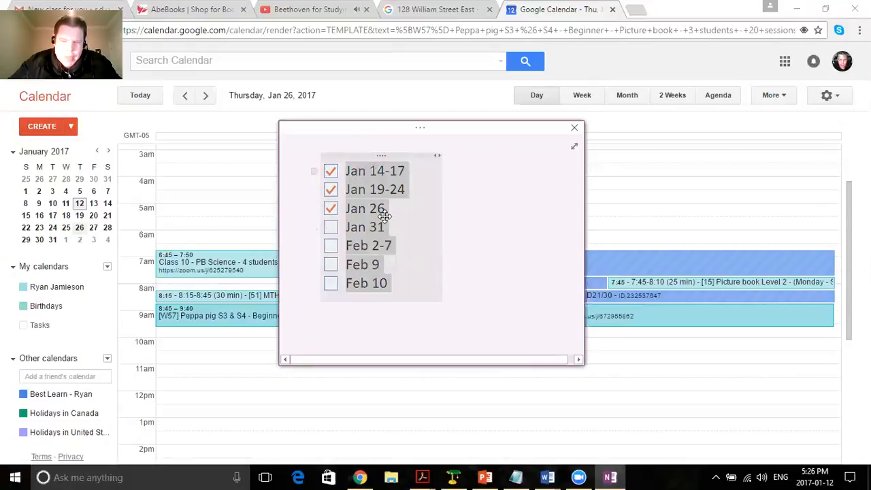
left_click(486, 217)
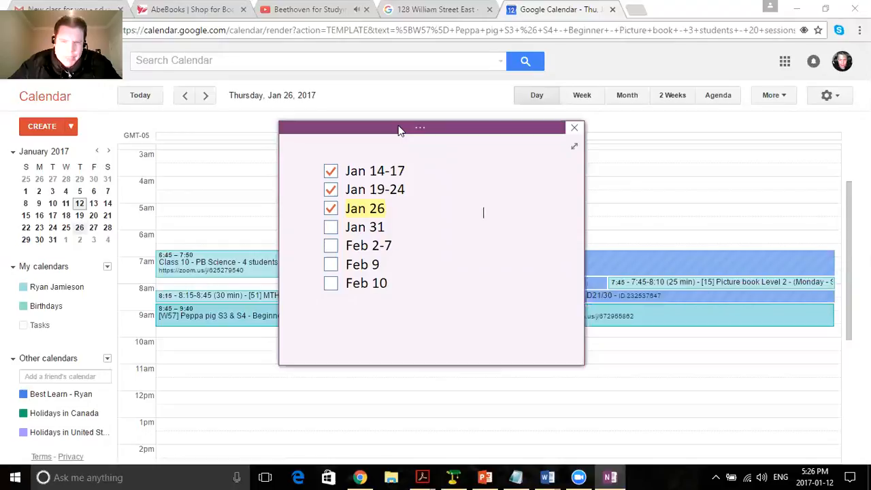
left_click_drag(398, 125, 389, 81)
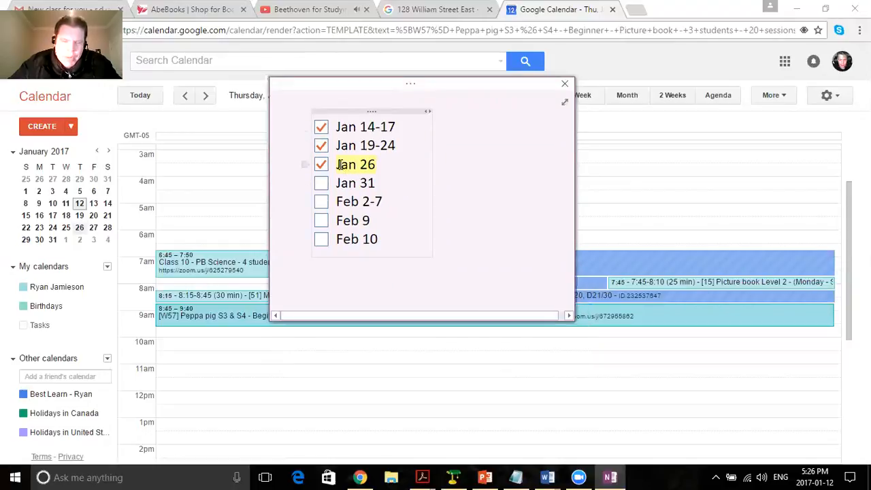
Examine the Jan 14-17 and Jan 19-24 date ranges in the checklist note.
left_click_drag(341, 126, 414, 127)
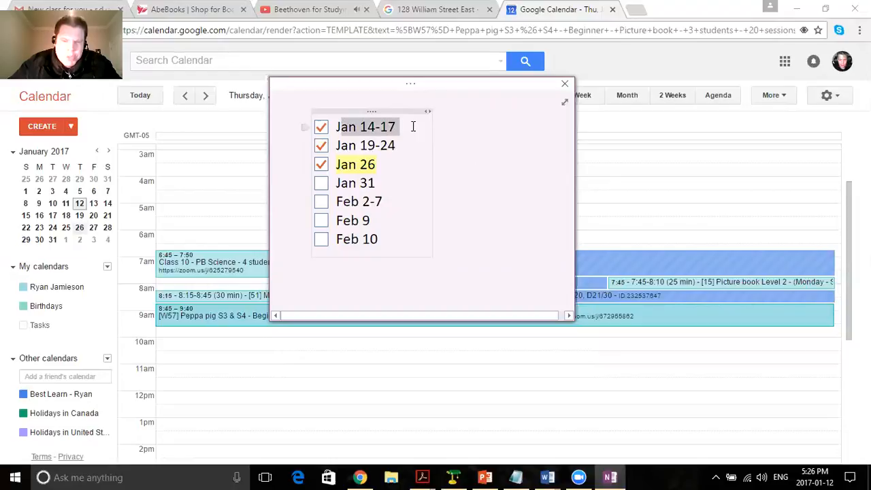
left_click(369, 128)
left_click_drag(361, 127, 374, 128)
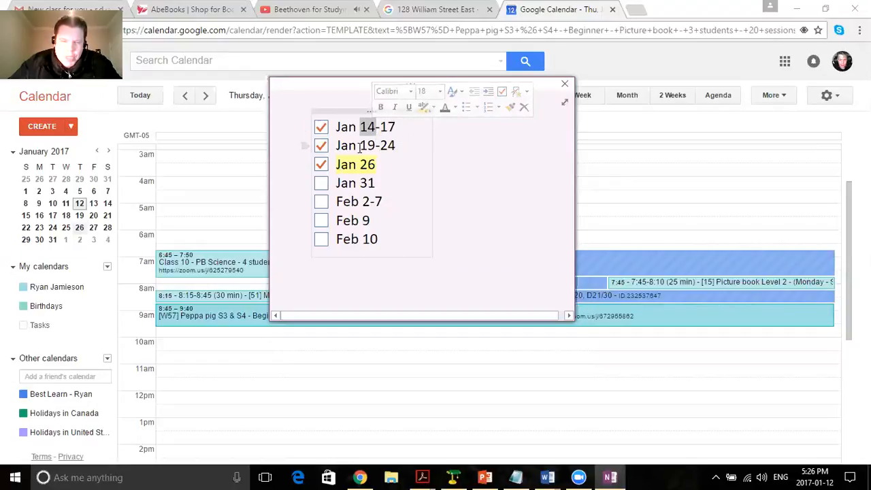
left_click_drag(380, 127, 387, 144)
left_click(399, 145)
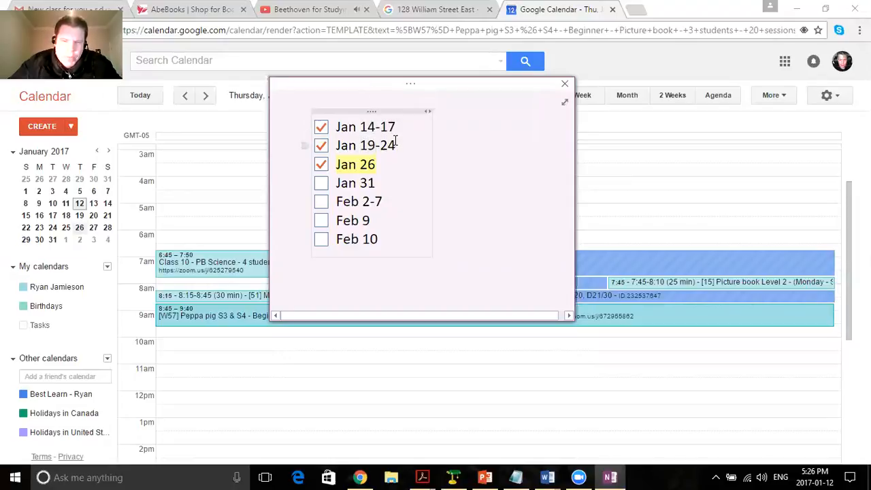
left_click(388, 127)
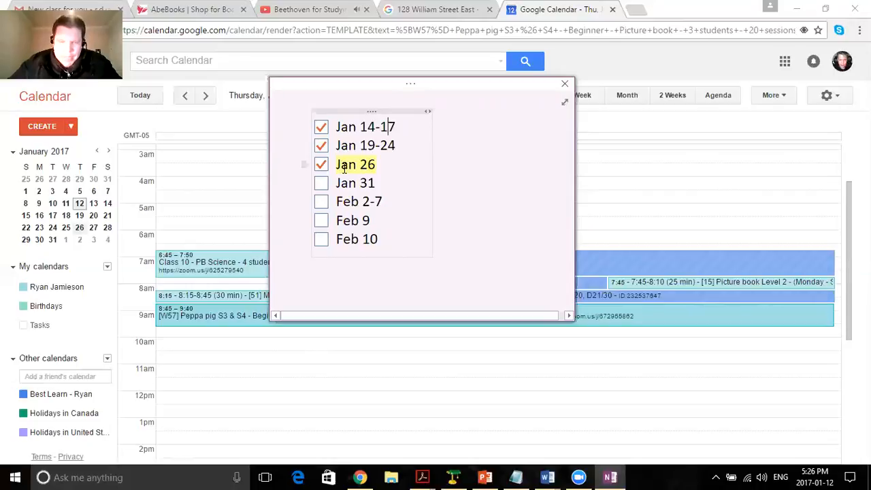
Switch to Google Calendar and check the classes in the weeks of Jan 8–14 and Jan 22–28, 2017.
left_click(208, 124)
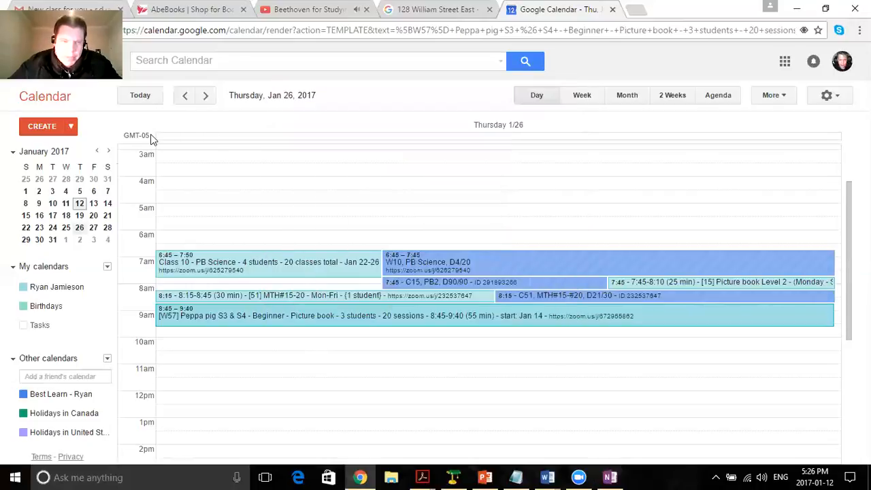
left_click(79, 230)
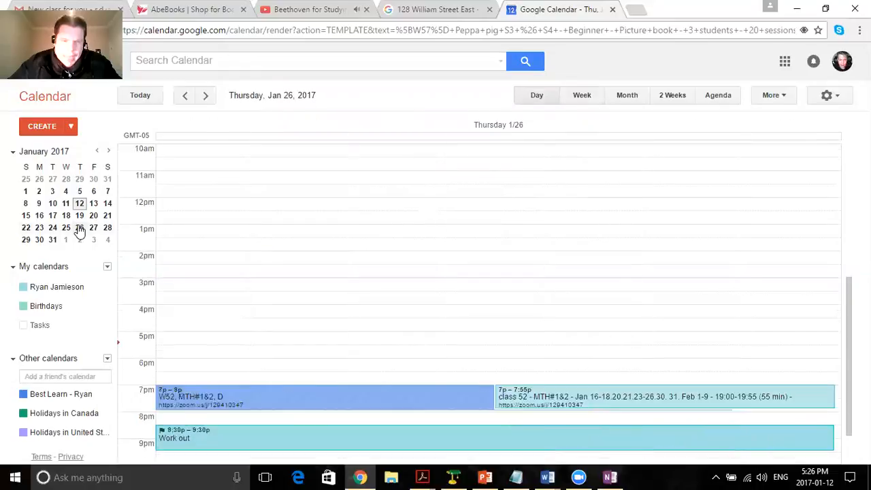
scroll(252, 246, "up", 5)
scroll(251, 245, "down", 2)
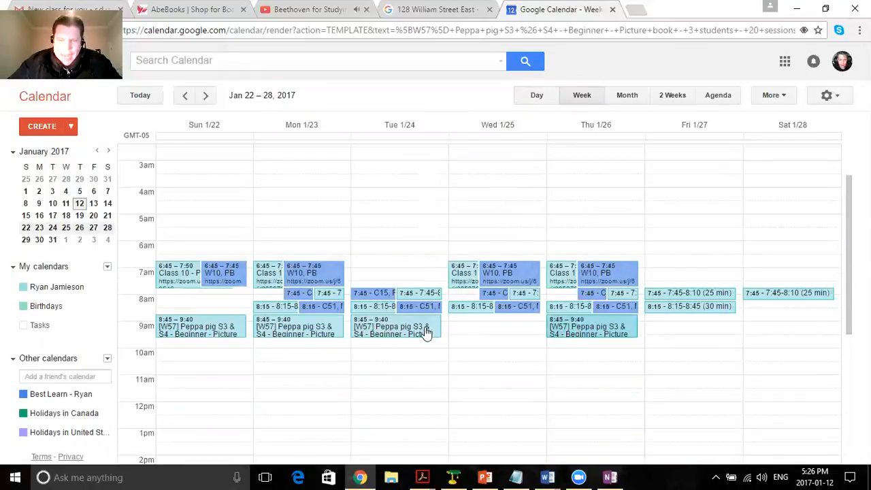
left_click(140, 95)
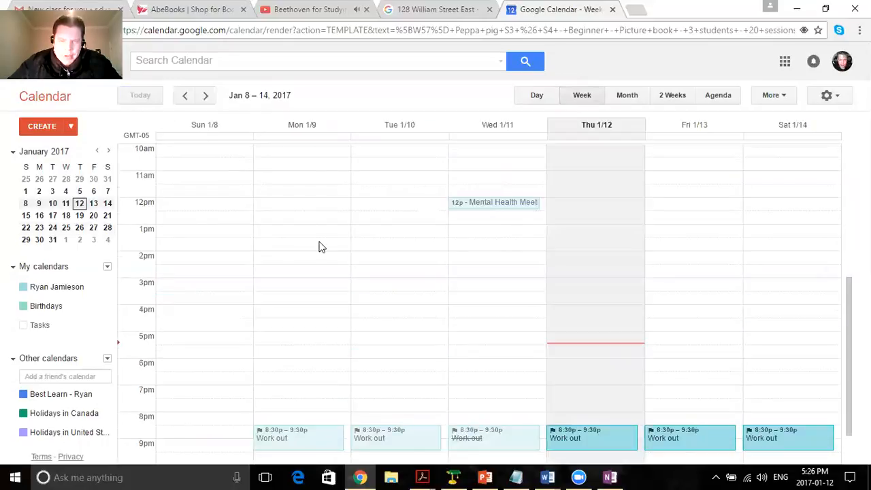
scroll(320, 247, "up", 5)
scroll(317, 245, "down", 2)
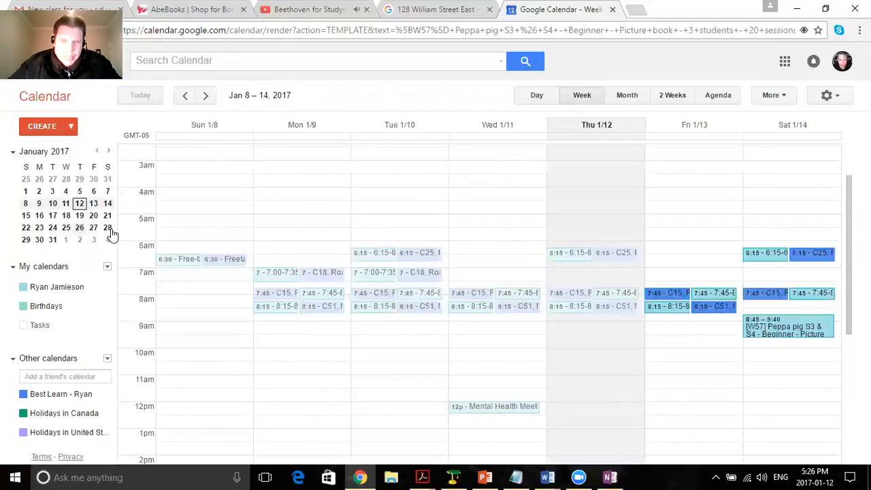
left_click(108, 229)
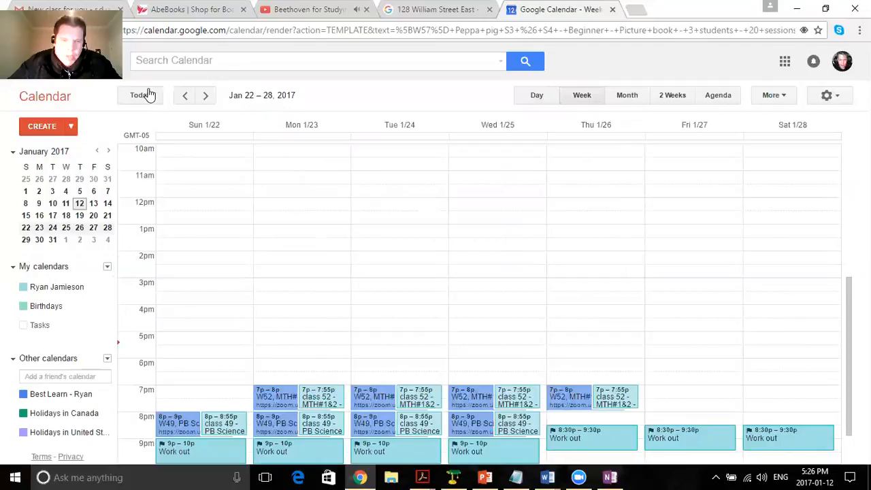
Return the calendar to the day view of Thursday, Jan 26, 2017, showing the morning classes.
left_click(535, 99)
scroll(405, 237, "up", 7)
scroll(362, 245, "down", 2)
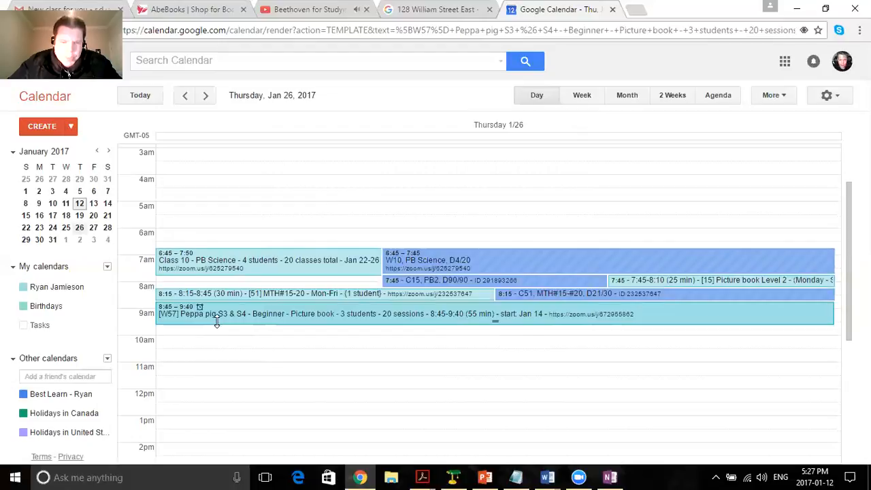
Switch to the OneNote date checklist, check the Jan 31 entry, and shrink and move the note clear of the W57 event.
left_click(603, 476)
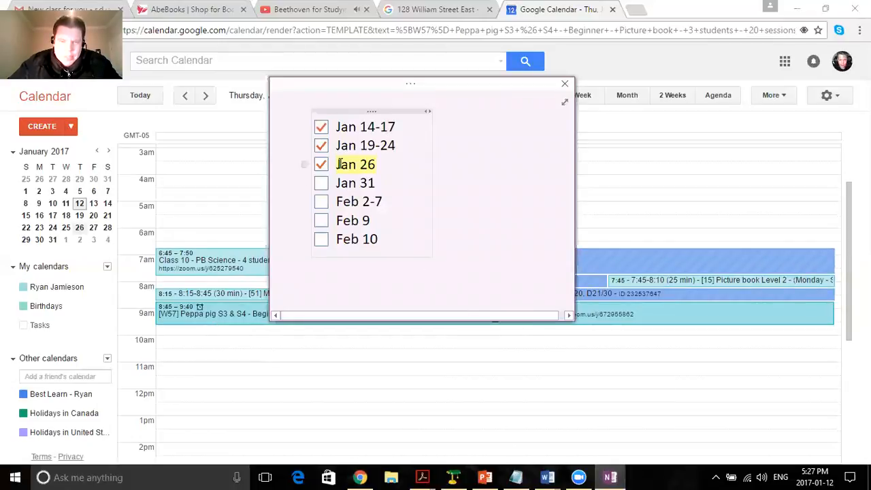
triple_click(376, 182)
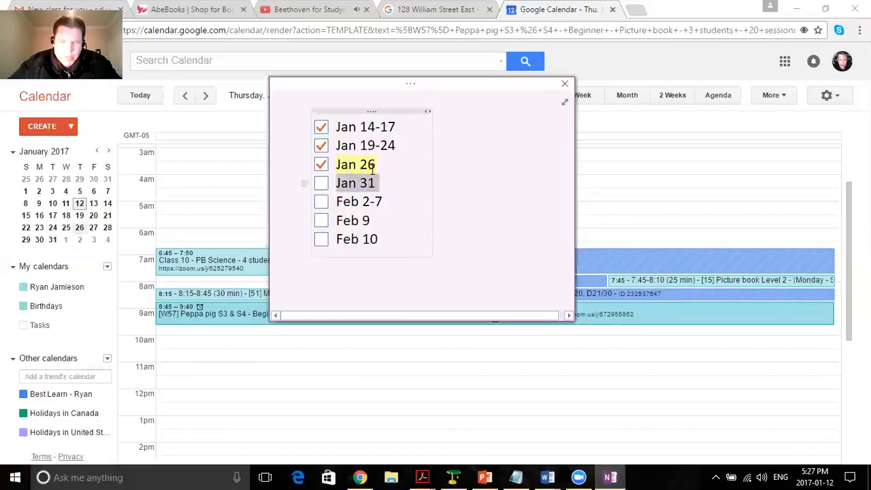
left_click(436, 161)
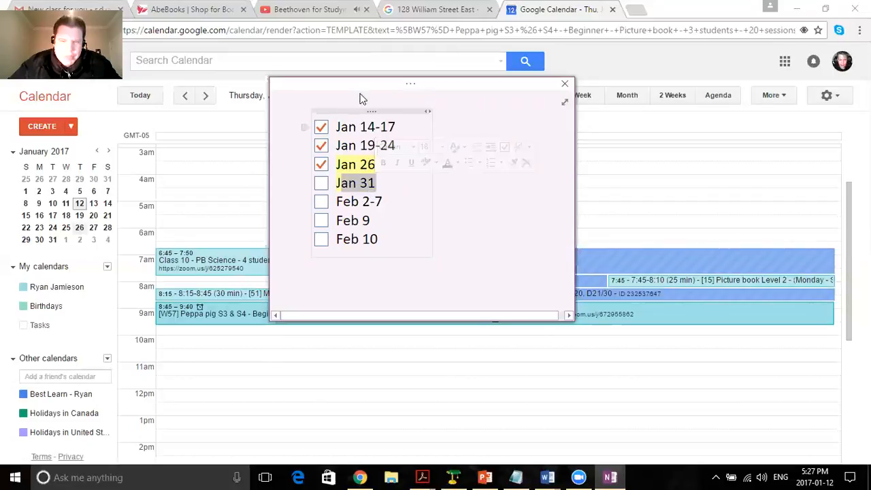
left_click_drag(577, 321, 603, 287)
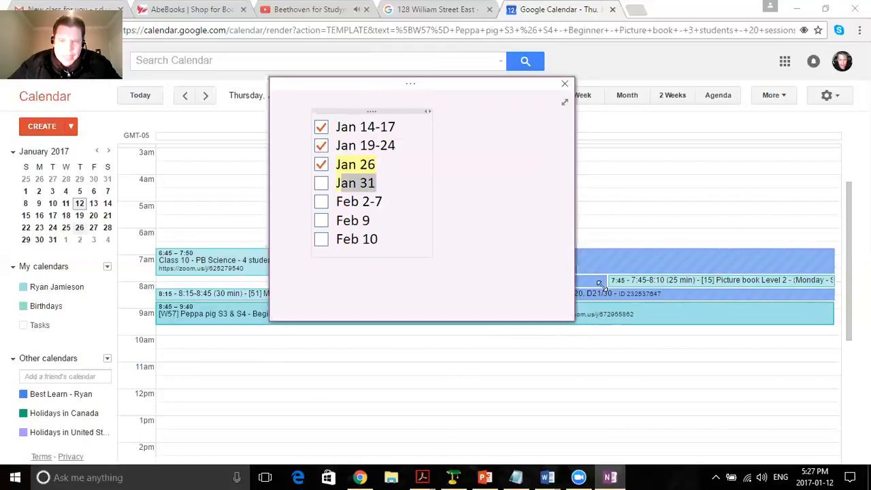
left_click_drag(468, 81, 714, 32)
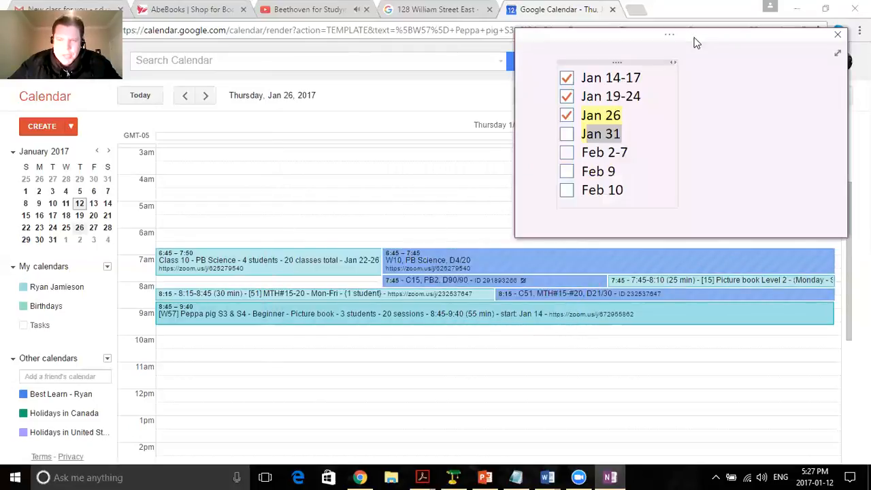
Open the Jan 26 [W57] Peppa pig S3 & S4 class event for editing in Google Calendar.
left_click(285, 319)
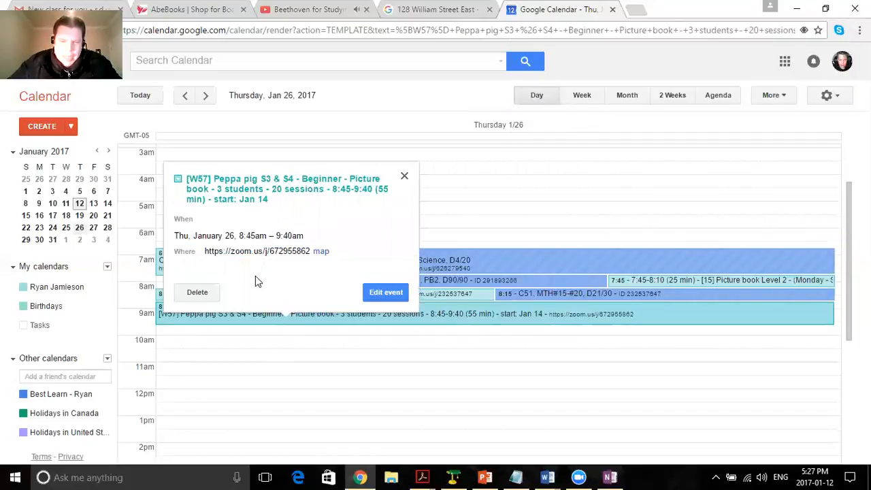
left_click(817, 471)
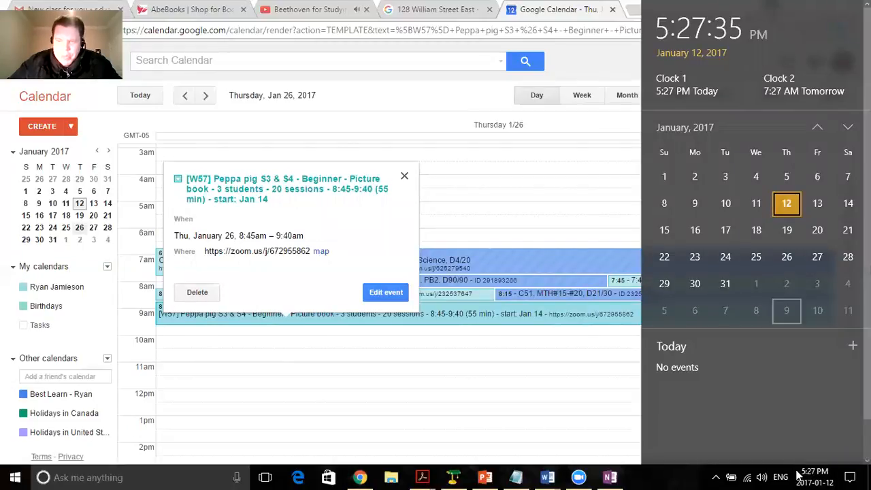
left_click(813, 475)
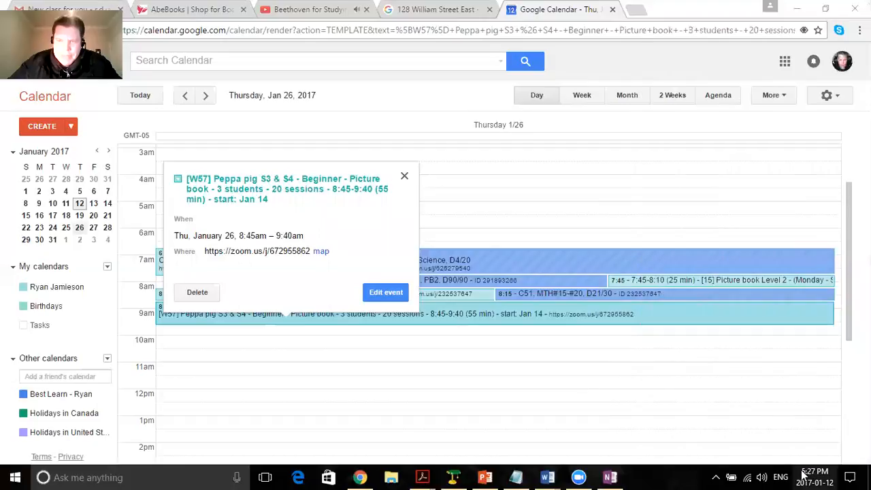
left_click(381, 300)
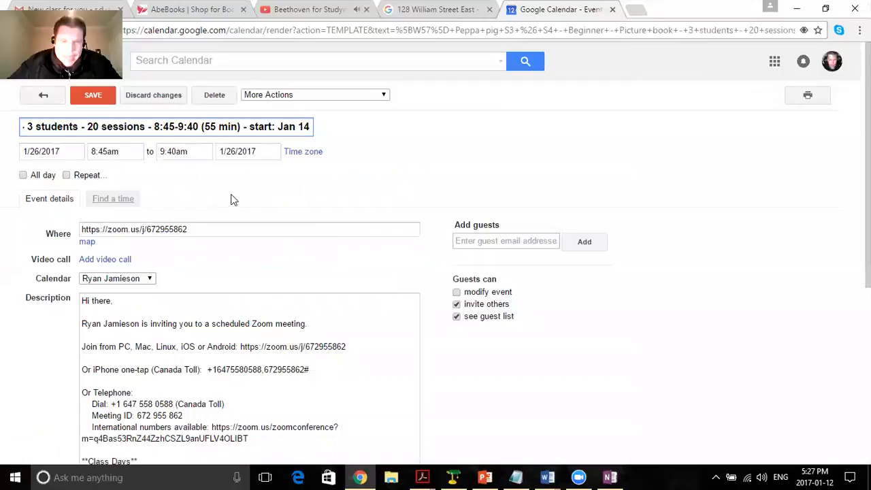
Review the event's full title and its description, including the class days section.
left_click_drag(247, 126, 19, 128)
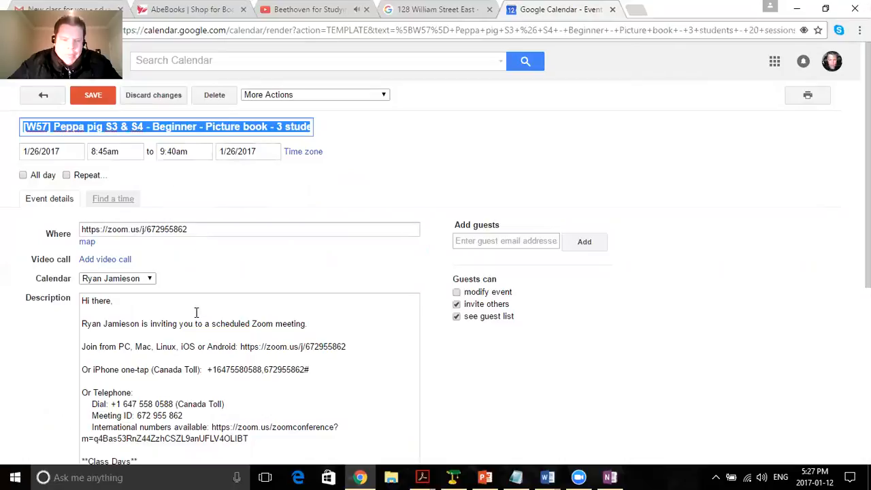
scroll(188, 367, "down", 1)
scroll(188, 368, "down", 1)
left_click(109, 408)
left_click(119, 404)
scroll(160, 340, "up", 2)
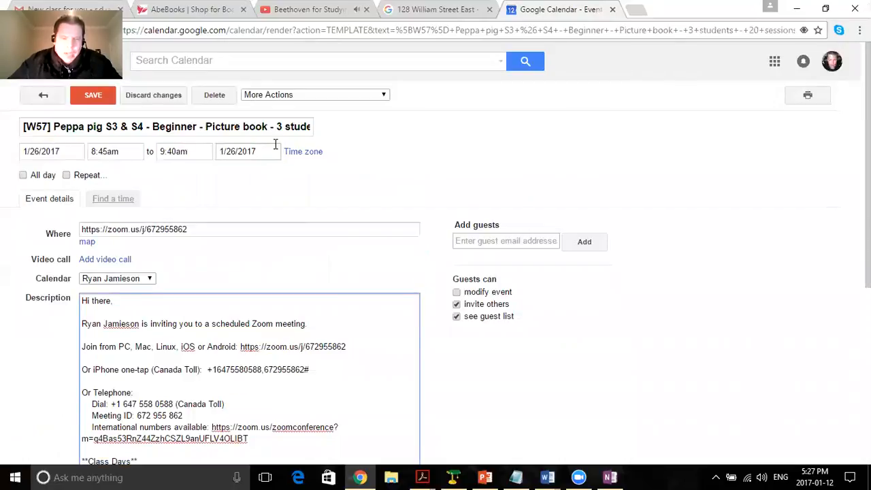
Duplicate the Jan 26 [W57] Peppa pig event and check the full title of the copy.
left_click(240, 153)
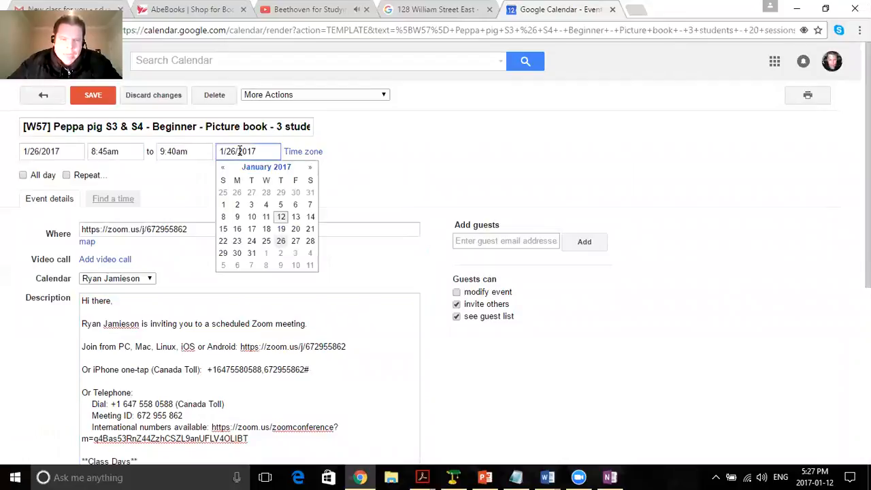
left_click(245, 152)
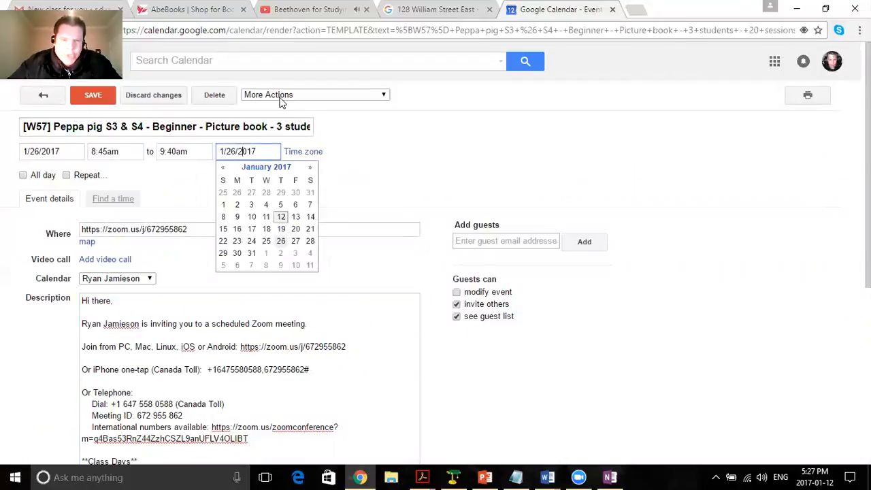
left_click(288, 95)
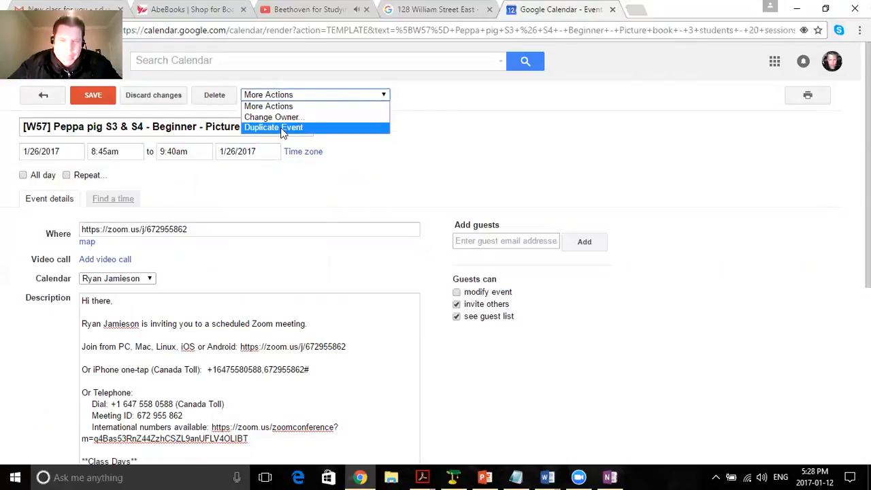
left_click(282, 129)
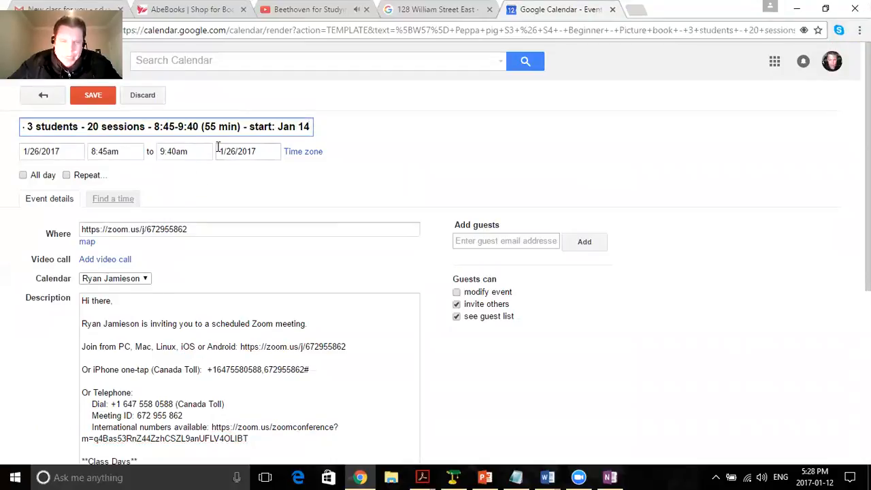
double_click(229, 126)
left_click(280, 126)
left_click_drag(310, 126, 8, 117)
left_click(96, 127)
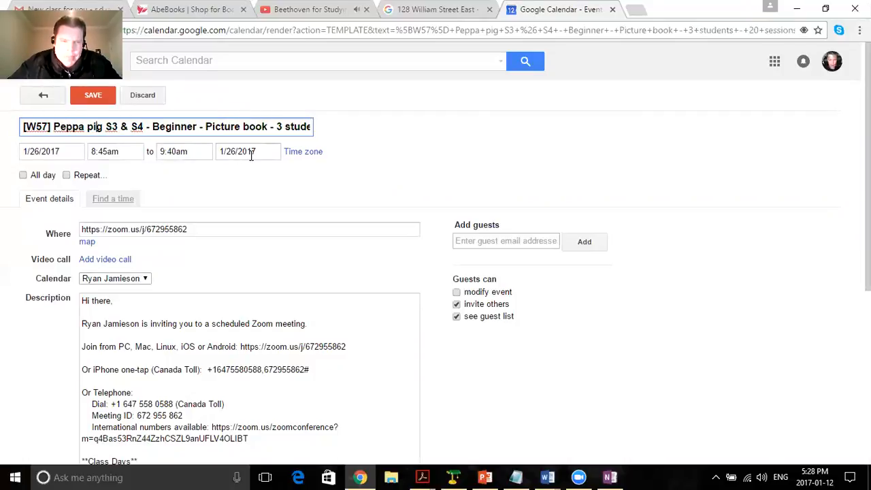
Set the duplicated event's date to 1/31/2017, following the Jan 31 entry in the OneNote checklist.
left_click(610, 477)
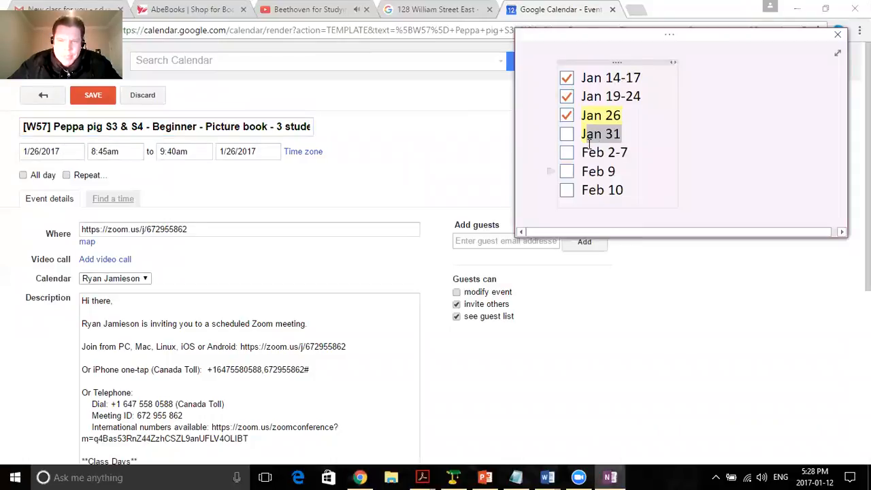
left_click(65, 151)
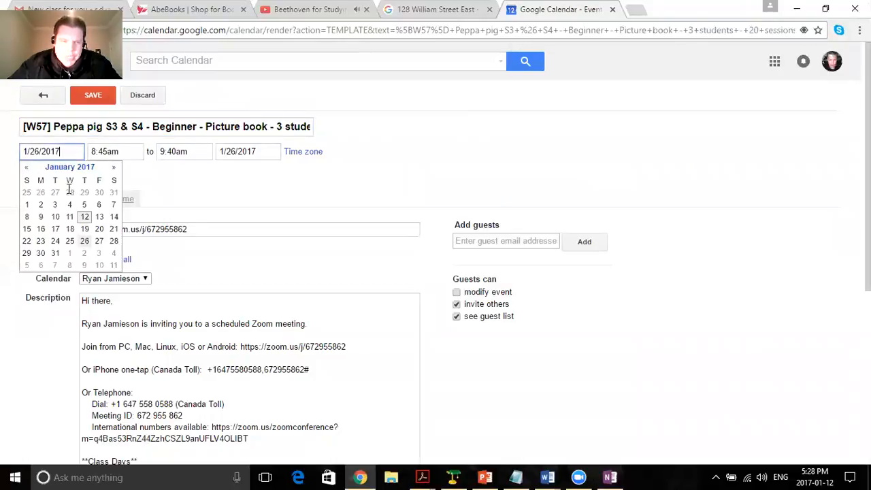
left_click(53, 256)
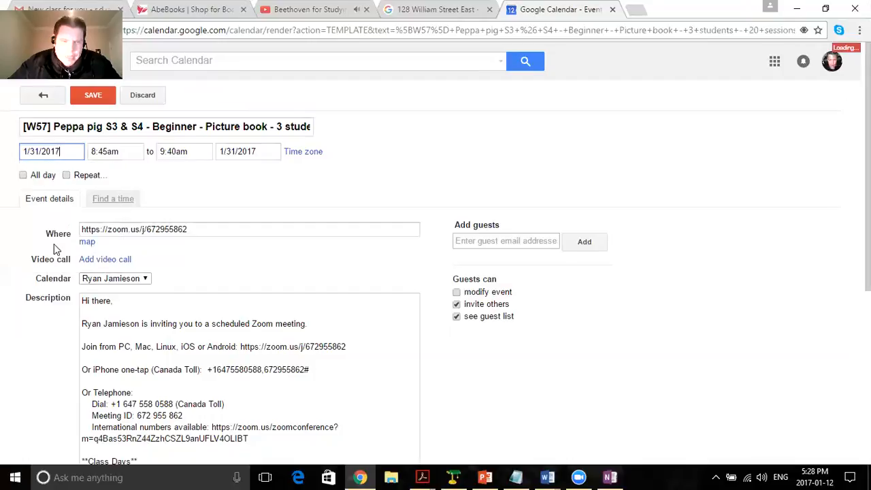
left_click(258, 147)
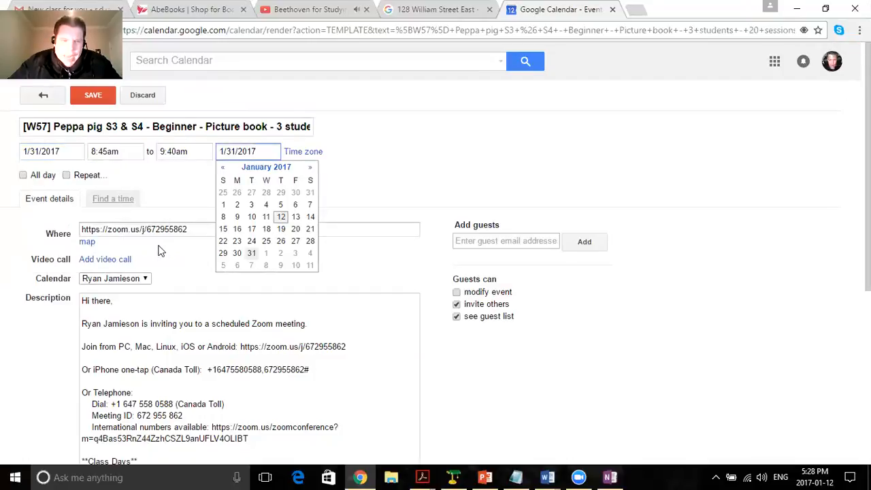
left_click(610, 477)
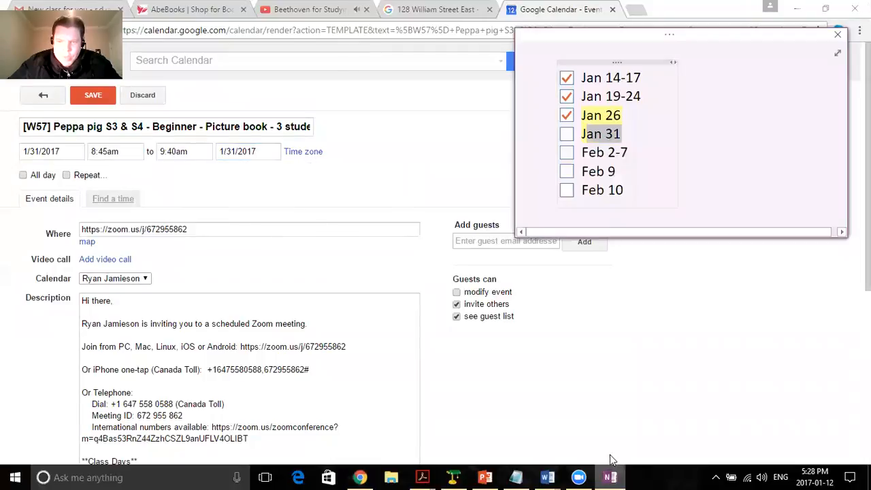
Save the duplicated event and show the day view of Tuesday, Jan 31, to check it.
left_click(102, 94)
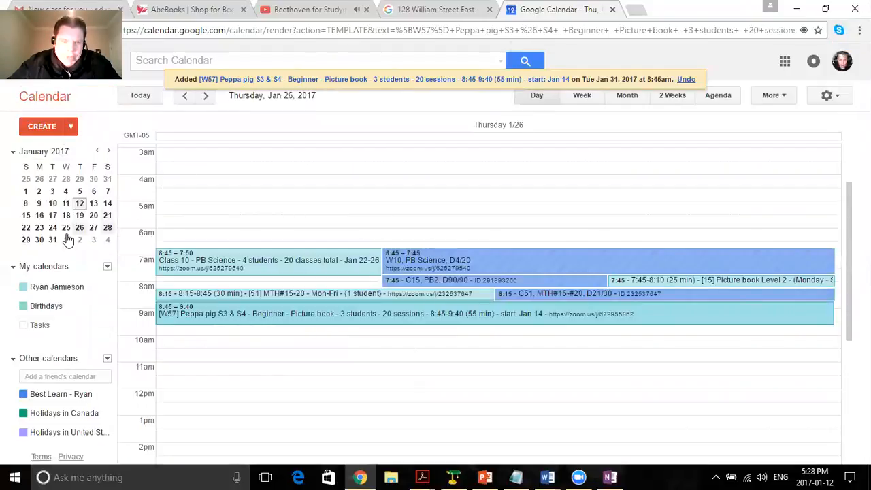
scroll(271, 294, "up", 5)
scroll(271, 295, "down", 2)
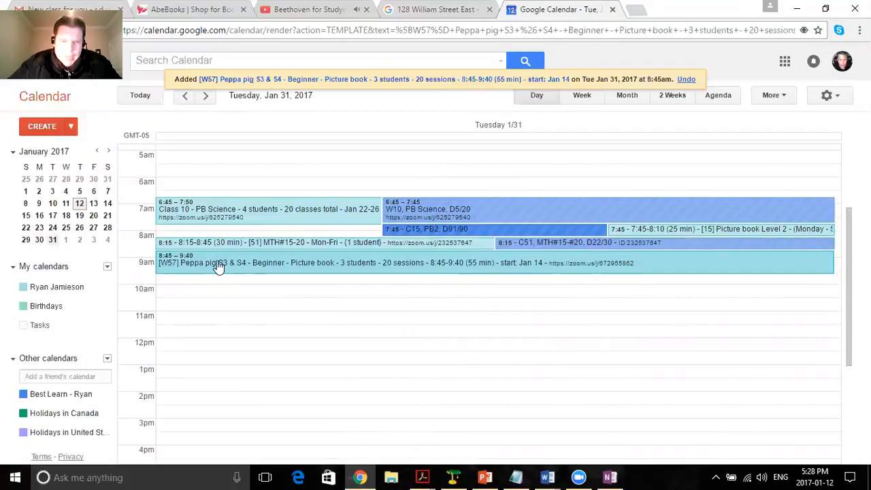
In the OneNote checklist, tick and highlight Jan 31 in yellow, and highlight Feb 2-7 as the entry to schedule.
left_click(613, 476)
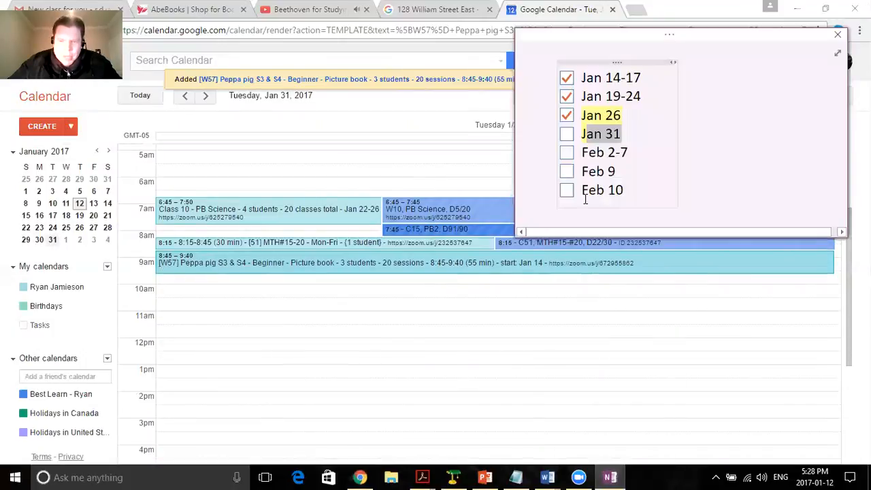
triple_click(589, 154)
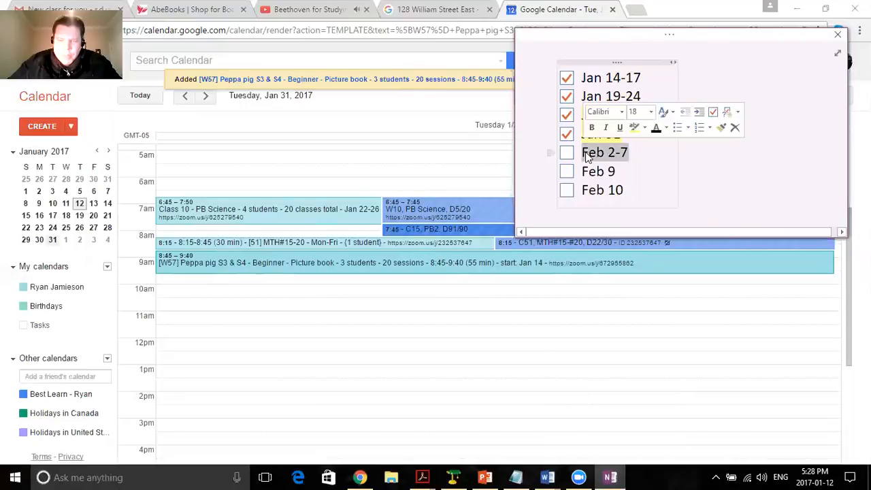
left_click(634, 128)
left_click(336, 283)
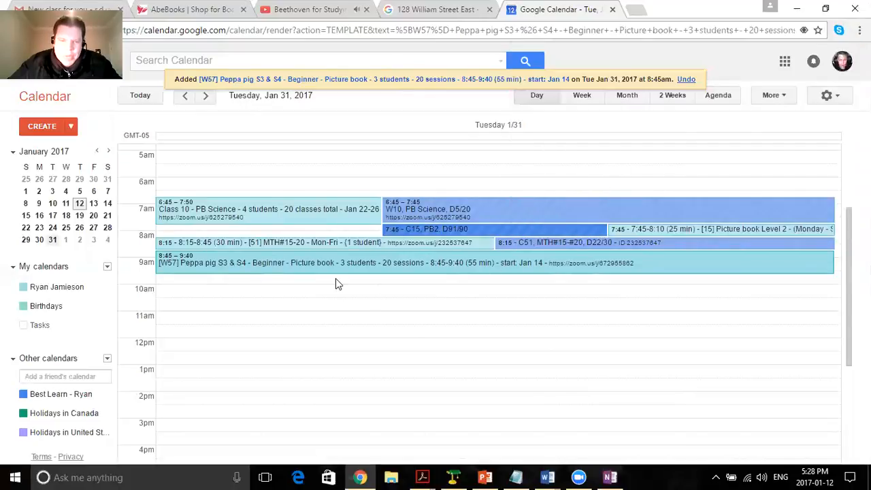
Open the Jan 31 [W57] Peppa pig class event for editing in Google Calendar.
left_click(732, 139)
left_click(731, 143)
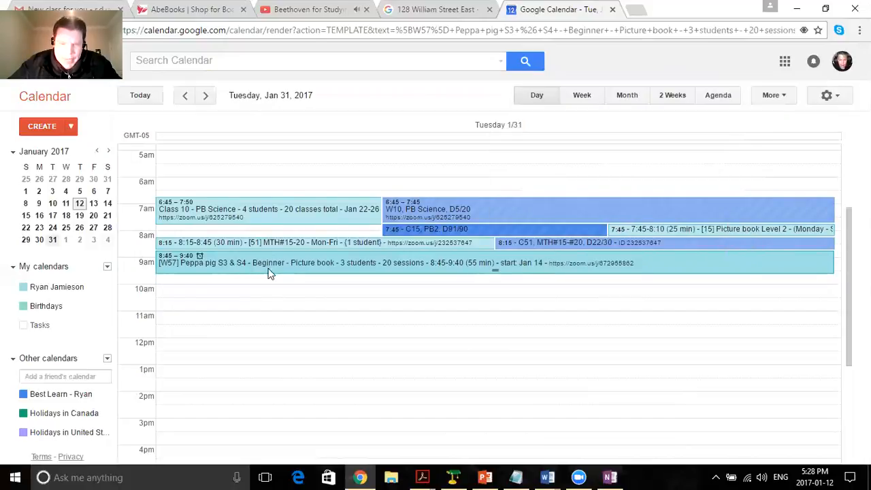
left_click(269, 268)
left_click(374, 243)
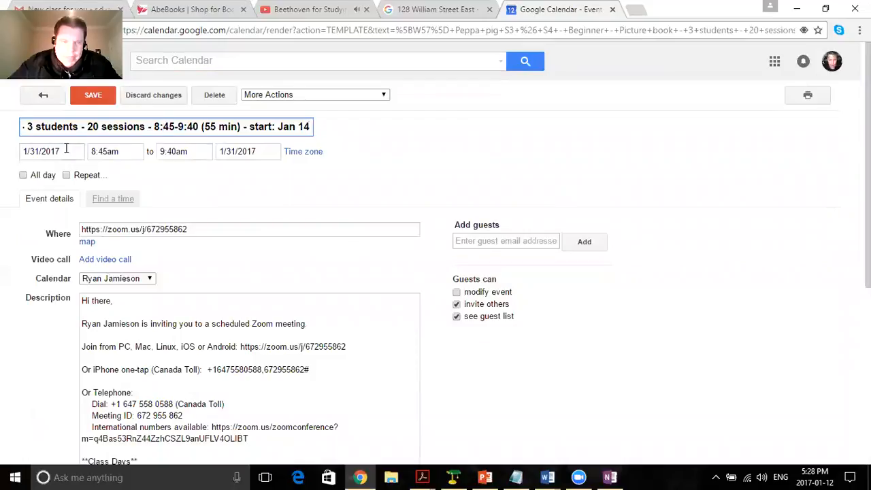
left_click(128, 155)
left_click(81, 153)
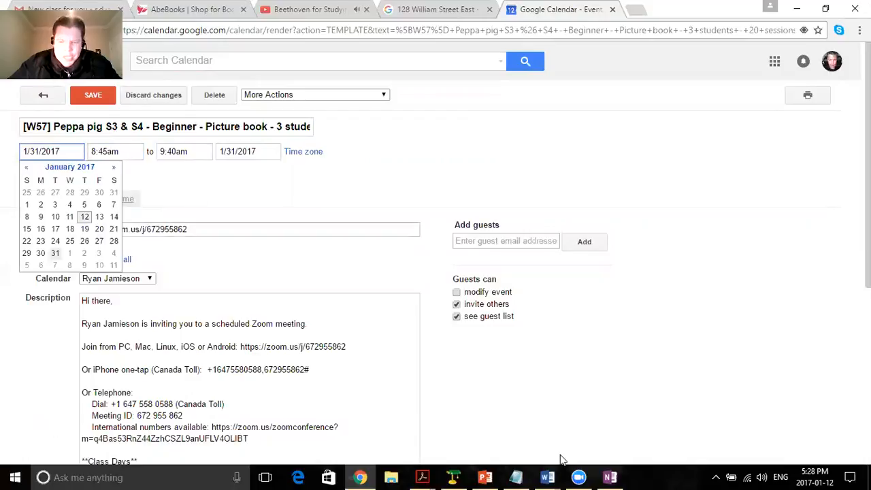
Check the Feb 2-7 entry in the OneNote checklist and duplicate the Jan 31 event.
left_click(610, 477)
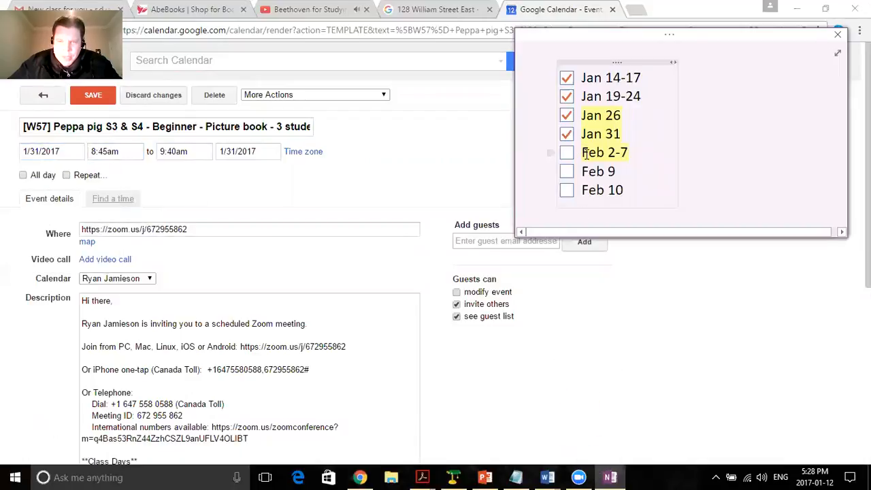
left_click(306, 109)
left_click(301, 94)
left_click(289, 128)
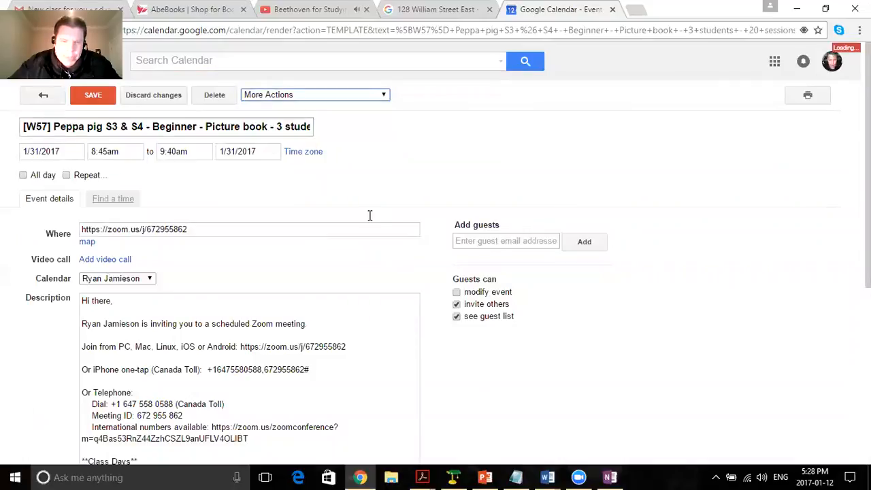
Set the duplicated event's date to 2/2/2017, the first day of the Feb 2-7 checklist entry.
left_click(60, 152)
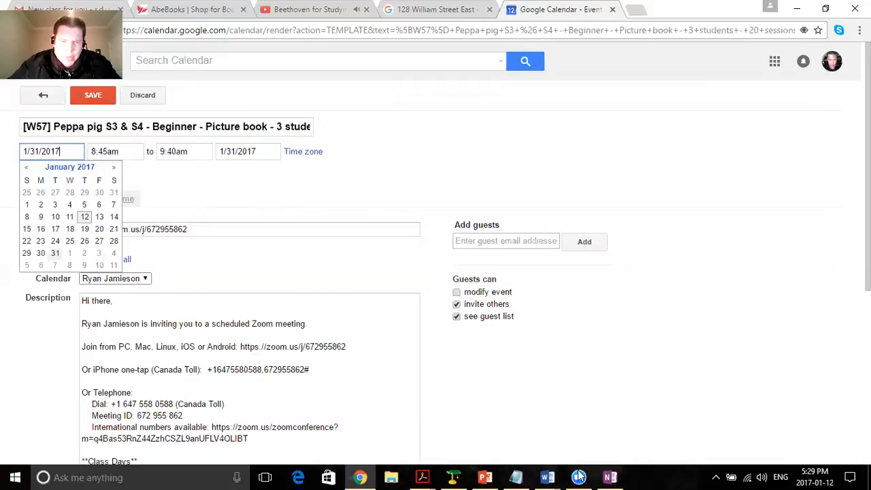
left_click(613, 476)
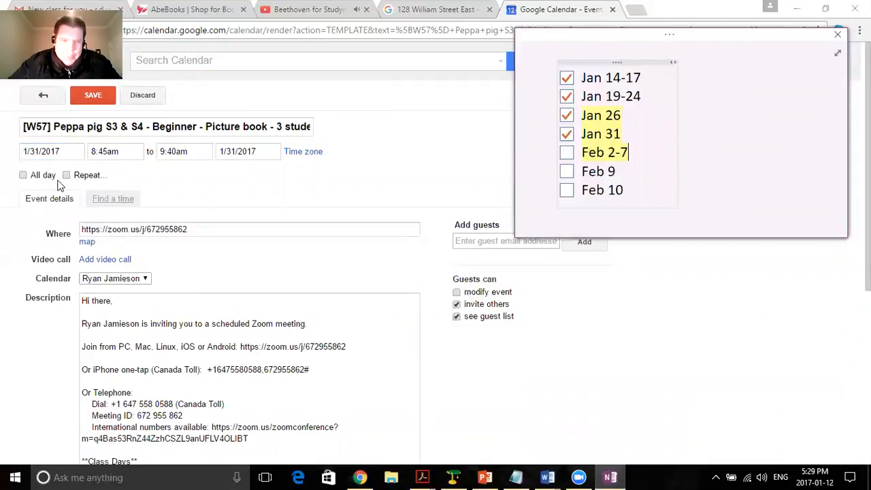
left_click(47, 155)
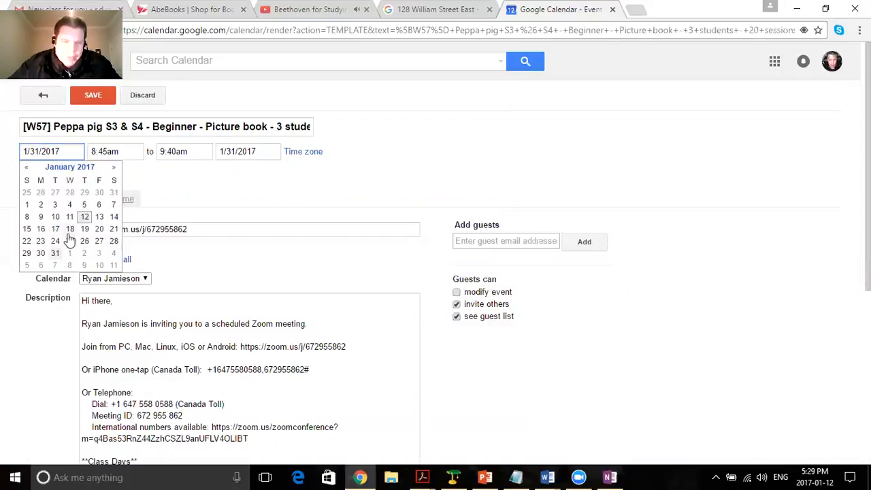
left_click(113, 168)
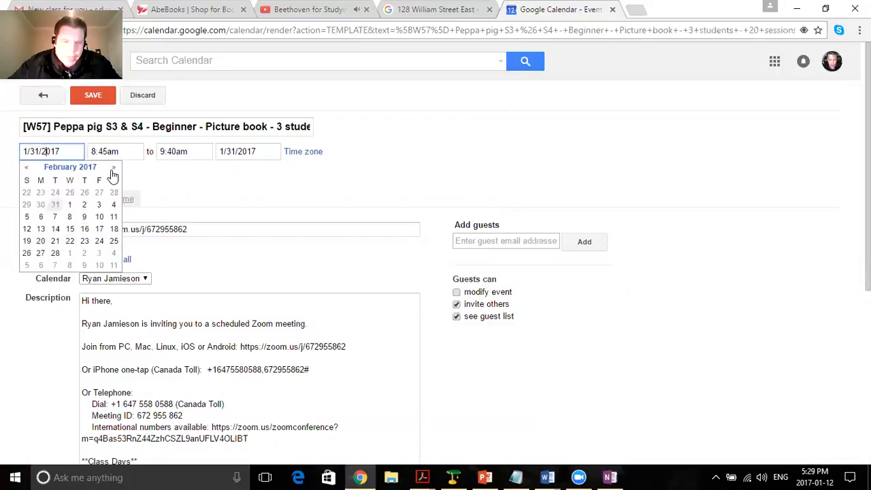
left_click(84, 206)
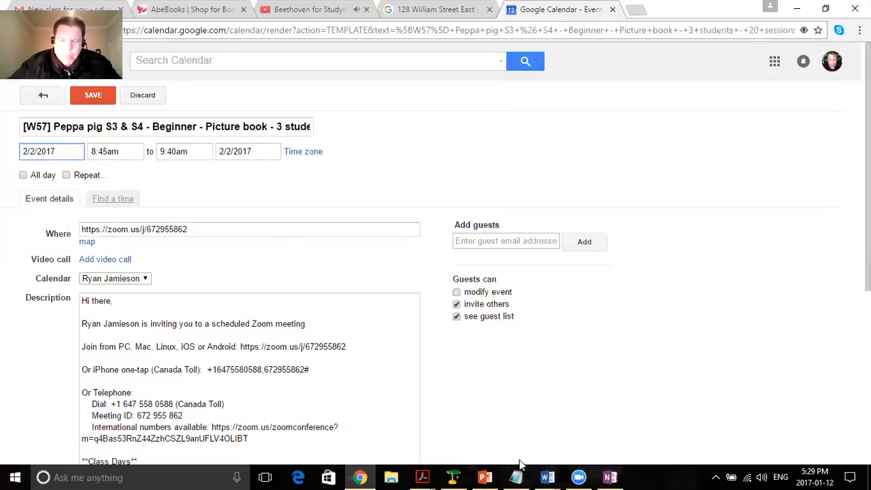
Add six tally marks after Feb 2-7 in the OneNote checklist to count its class days.
left_click(604, 477)
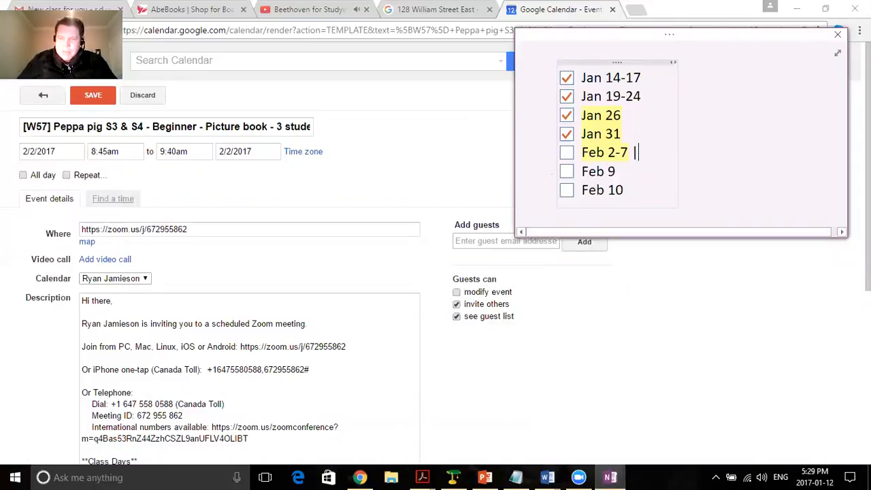
type("| | | | | |")
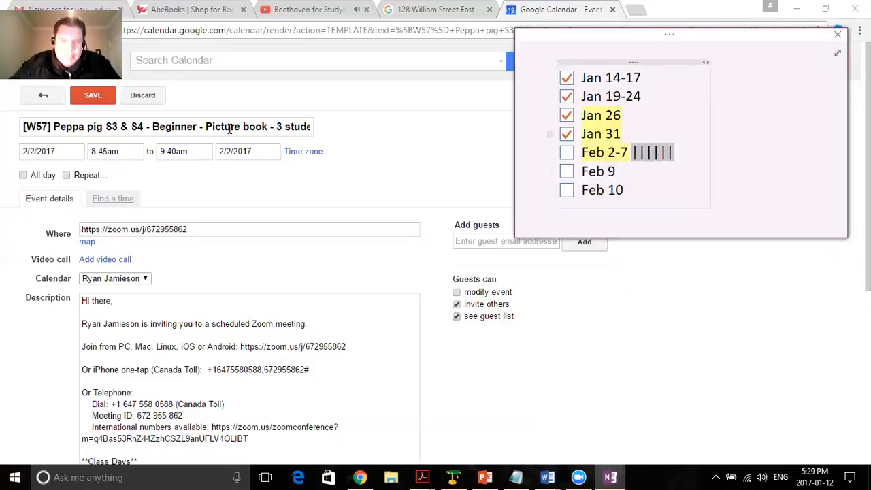
Make the Feb 2 event repeat daily and end after 6 occurrences, checking the count against the OneNote tally.
left_click(66, 179)
left_click(139, 176)
left_click(66, 176)
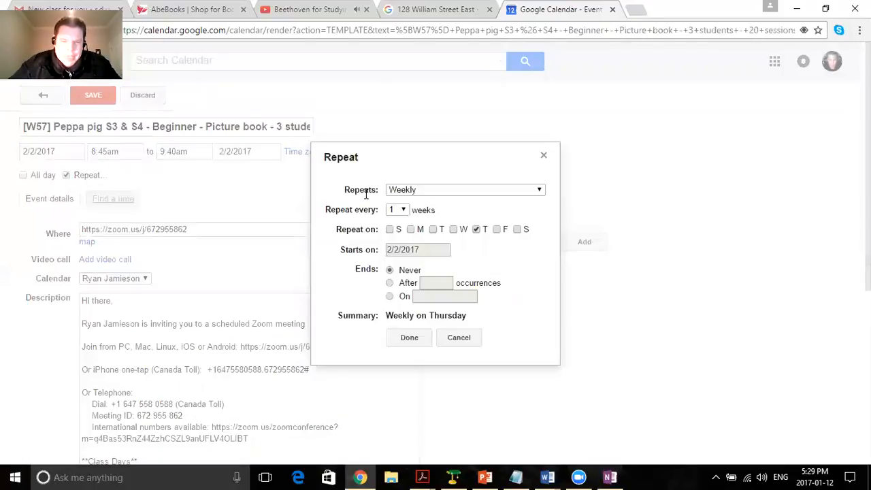
left_click(420, 192)
left_click(414, 203)
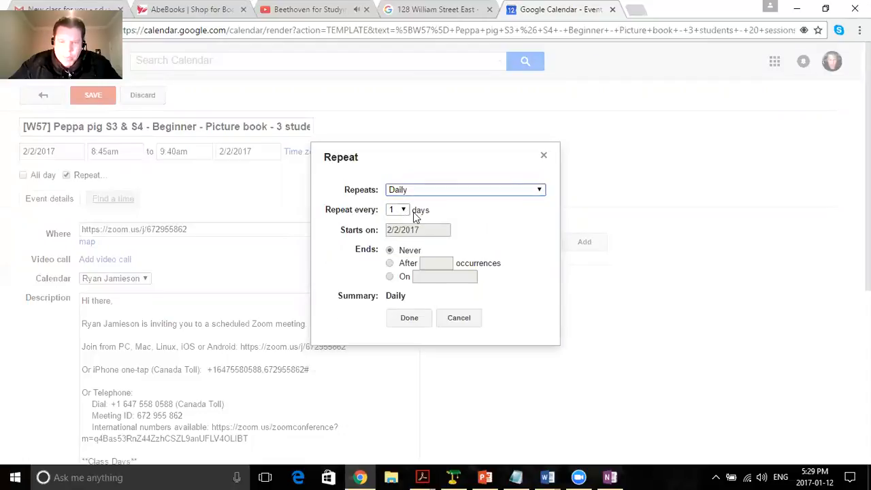
left_click(408, 263)
type("6")
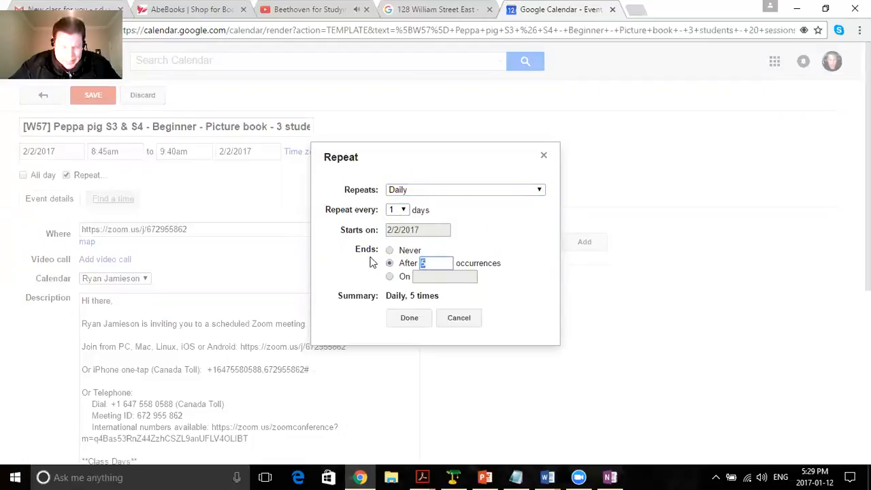
left_click(616, 475)
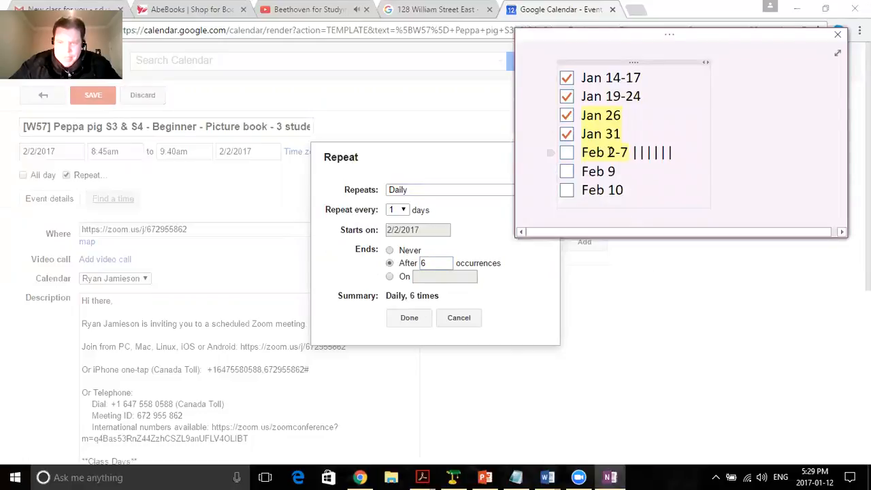
left_click(567, 153)
left_click(409, 318)
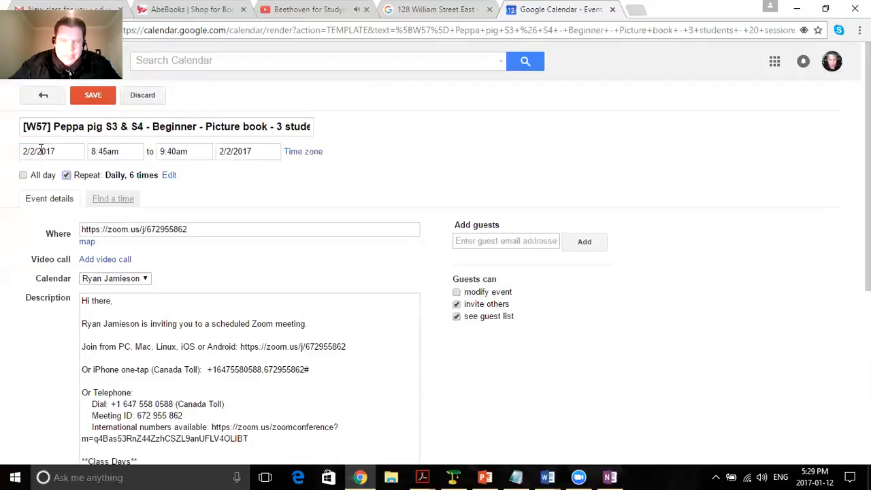
Save the recurring event and bring up February 2017 in the mini calendar alongside the OneNote checklist dates.
left_click(93, 96)
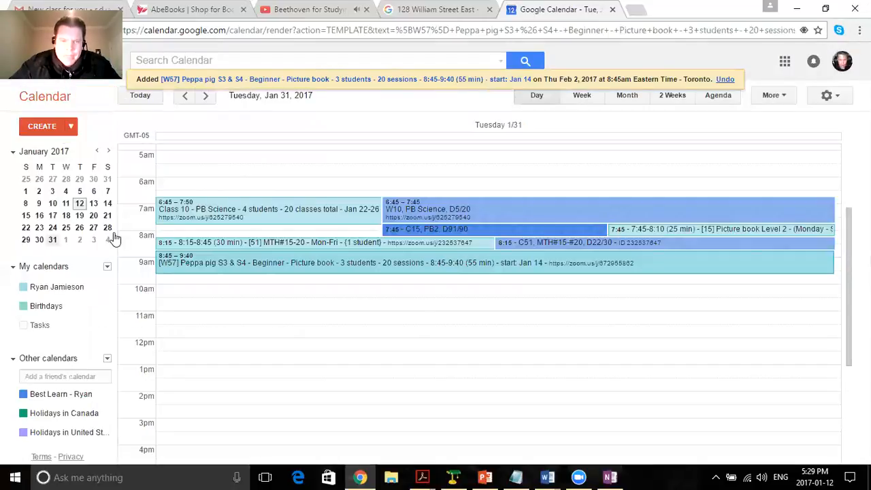
left_click(612, 476)
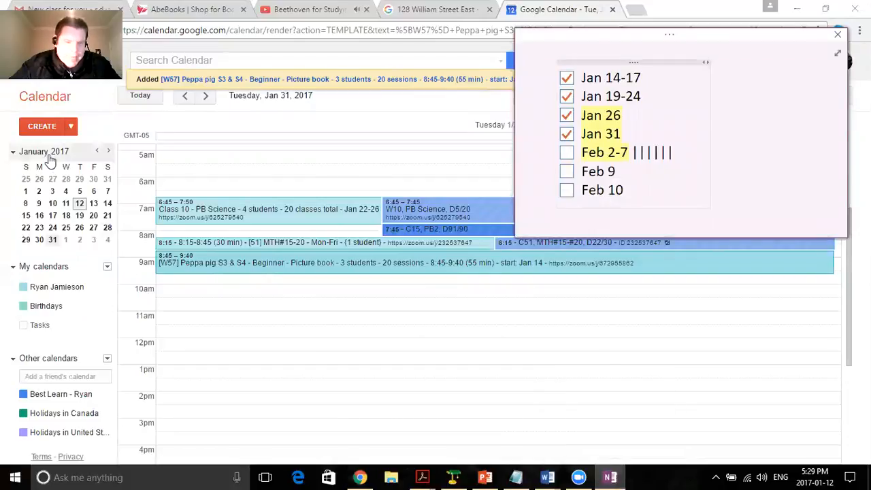
left_click(109, 151)
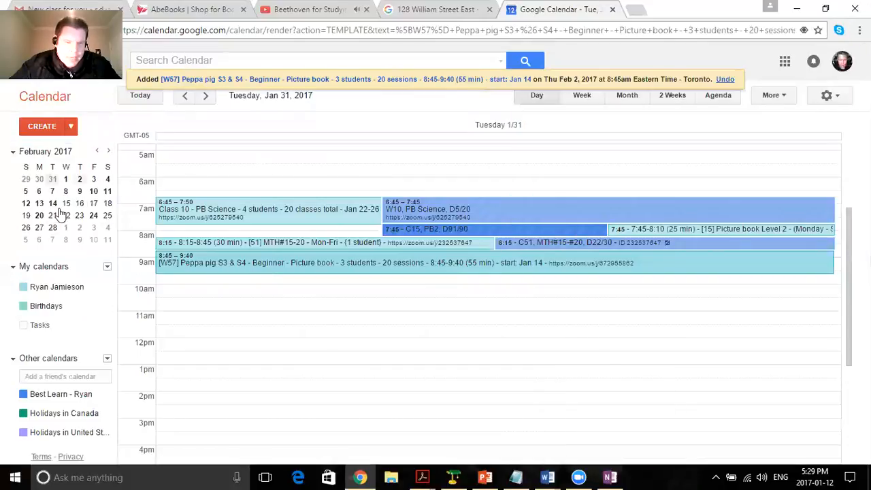
Check each day from February 2 through February 8, 2017 in the day view for the recurring W57 class.
left_click(80, 179)
scroll(259, 263, "up", 4)
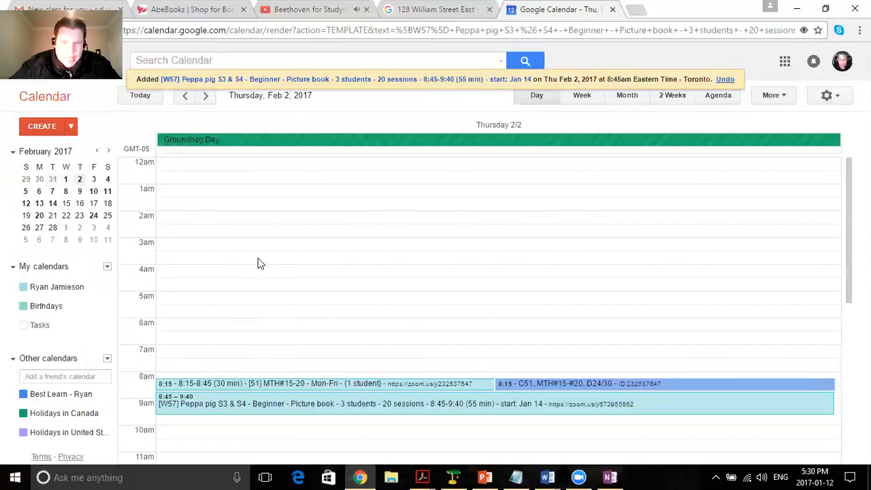
scroll(170, 357, "down", 1)
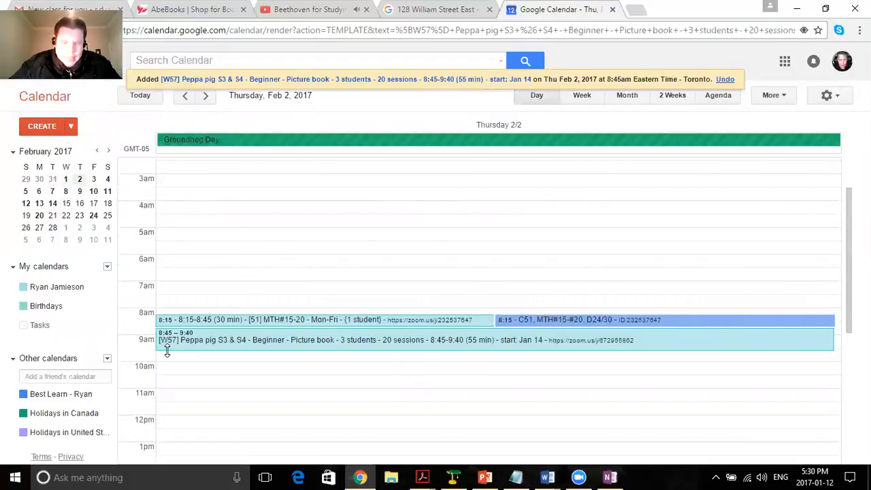
left_click(94, 181)
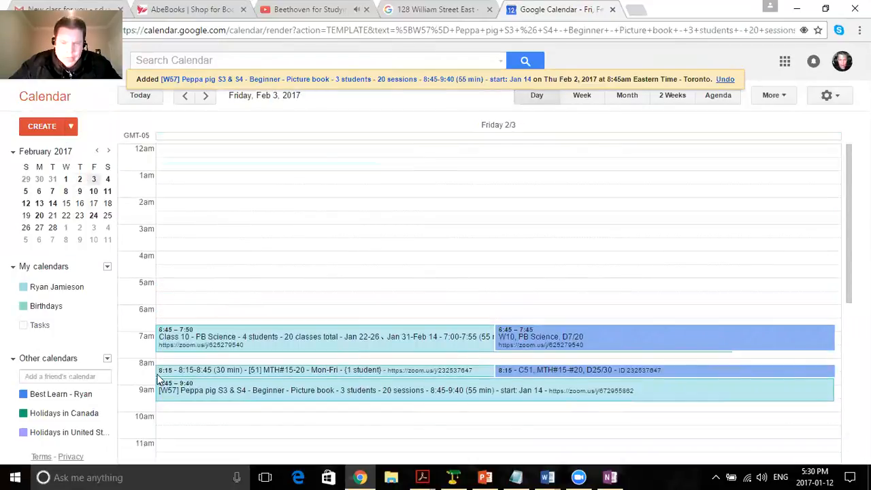
left_click(108, 179)
scroll(237, 303, "down", 3)
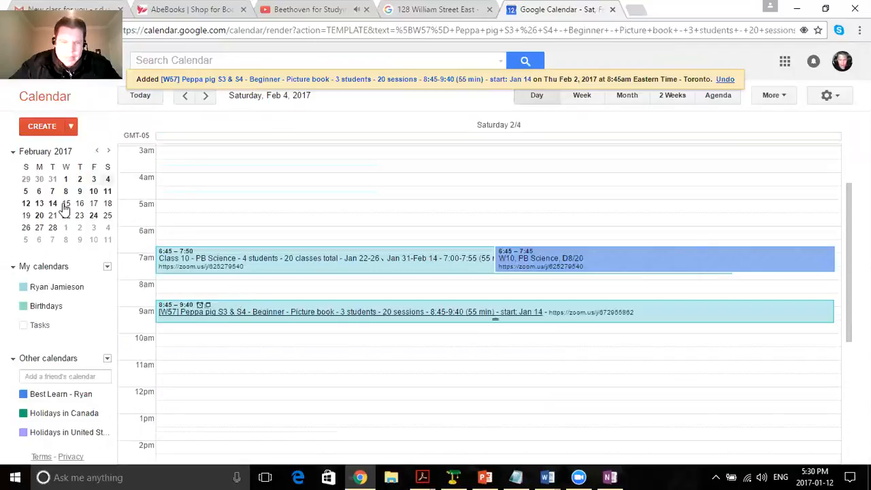
left_click(25, 191)
scroll(229, 286, "down", 4)
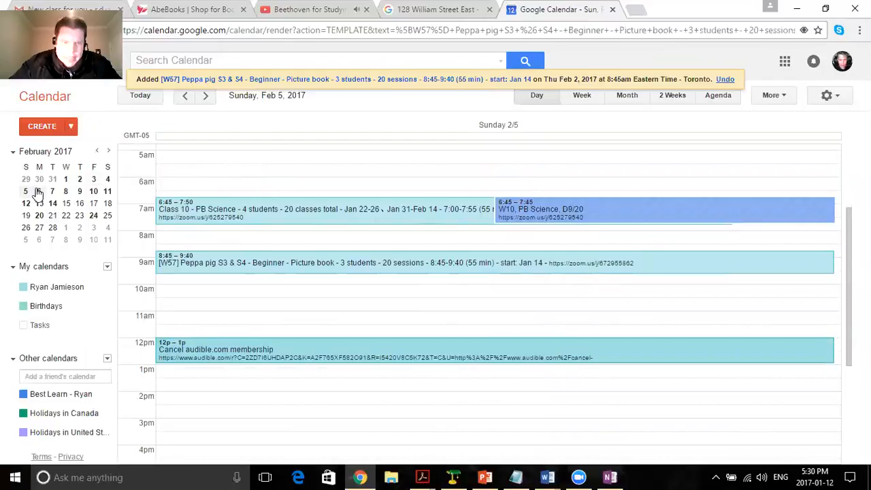
left_click(38, 191)
scroll(234, 273, "up", 2)
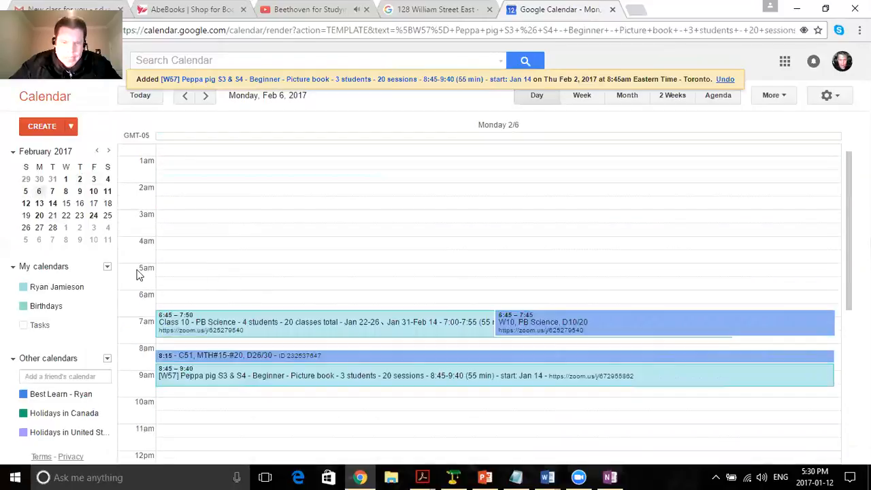
left_click(52, 191)
scroll(234, 274, "down", 4)
scroll(234, 276, "up", 2)
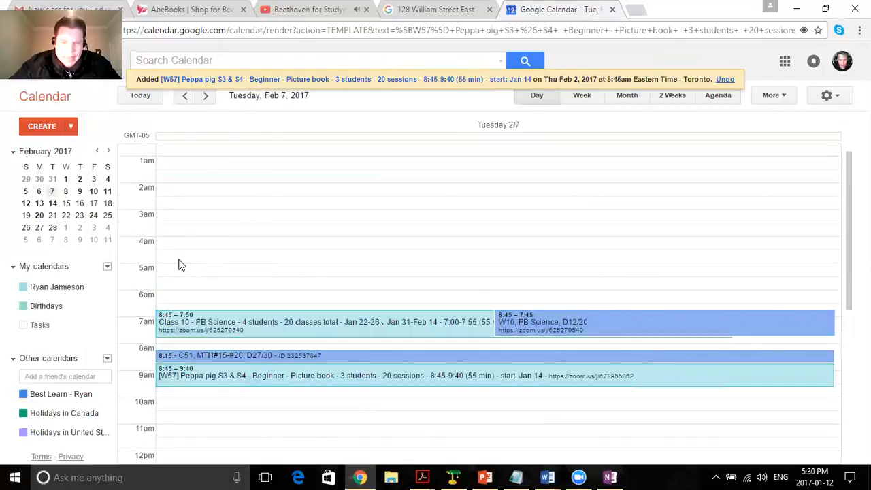
left_click(65, 191)
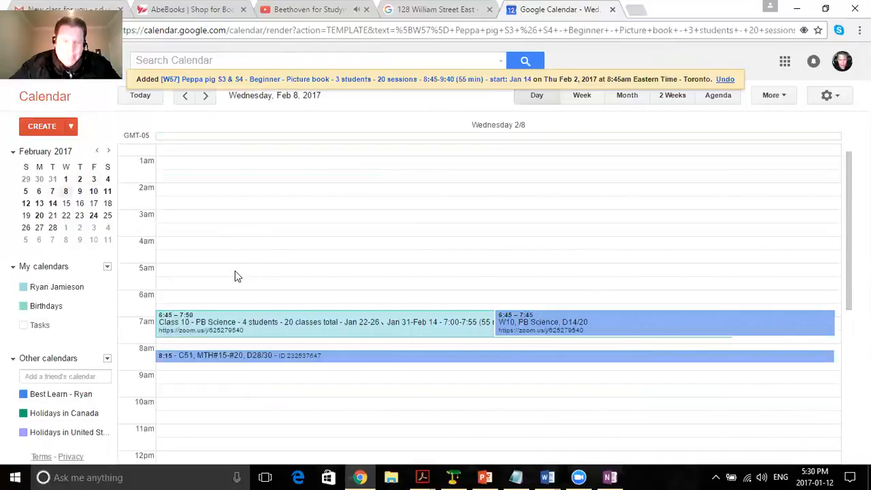
scroll(234, 276, "down", 2)
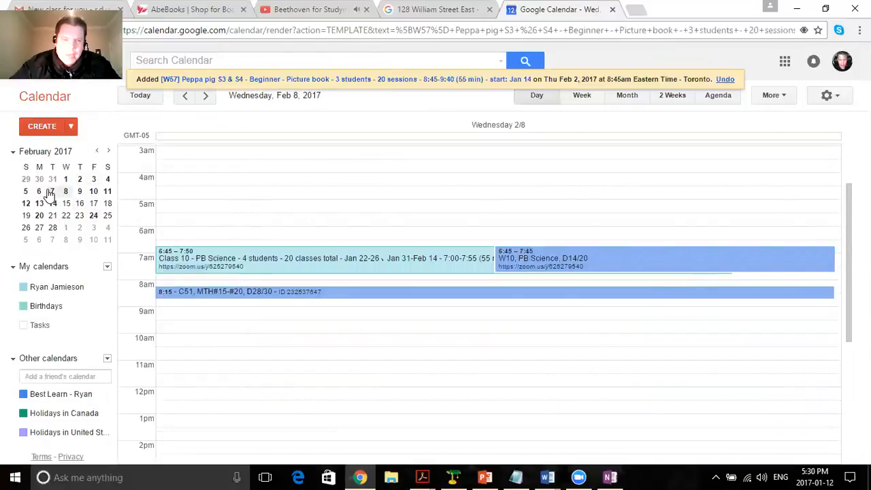
left_click(51, 192)
scroll(249, 286, "down", 5)
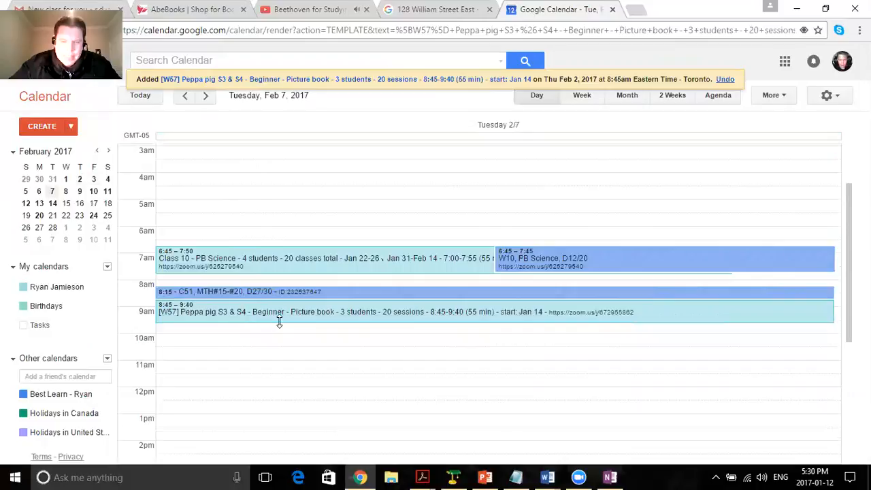
Tick off Feb 2-7 in the OneNote checklist and recolor its six tally marks with a theme color.
left_click(609, 476)
left_click(568, 153)
left_click_drag(634, 153, 659, 152)
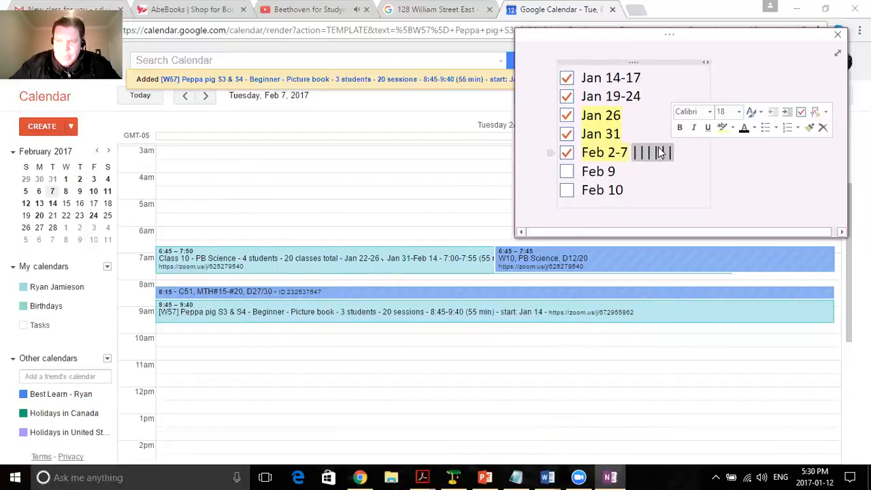
left_click(756, 128)
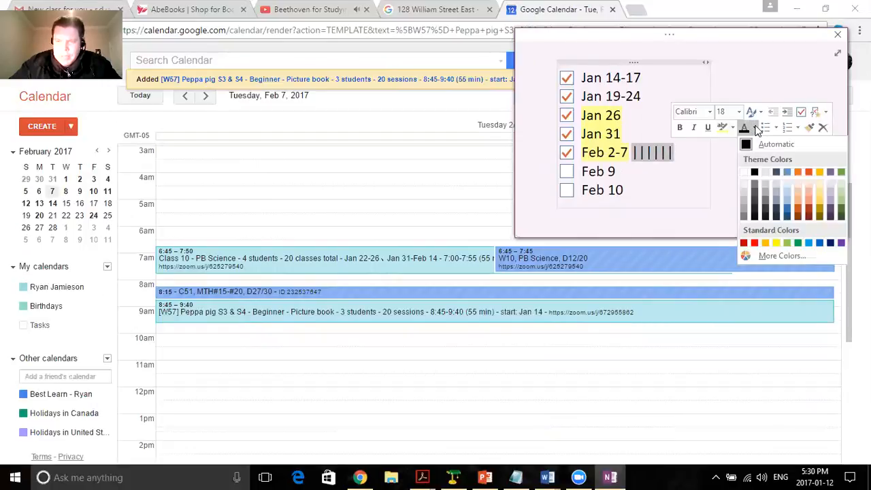
left_click(830, 172)
left_click(618, 174)
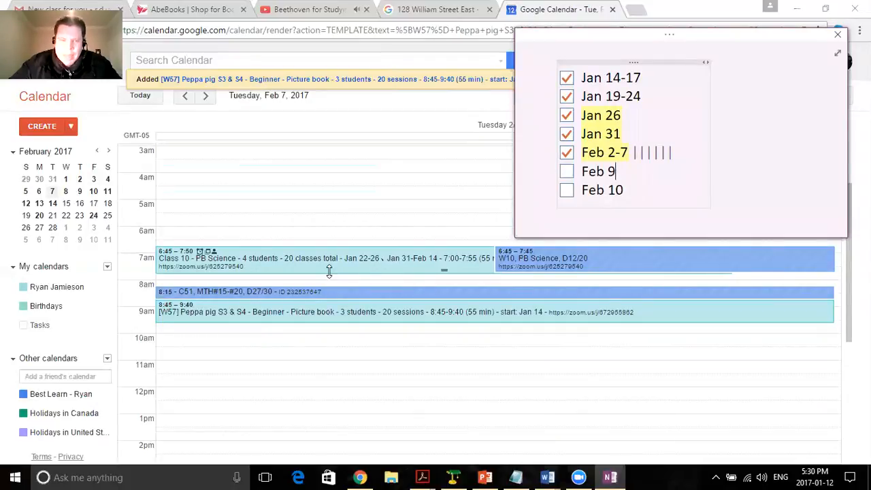
Open the Feb 7 W57 Peppa pig event for editing and duplicate it.
left_click(296, 317)
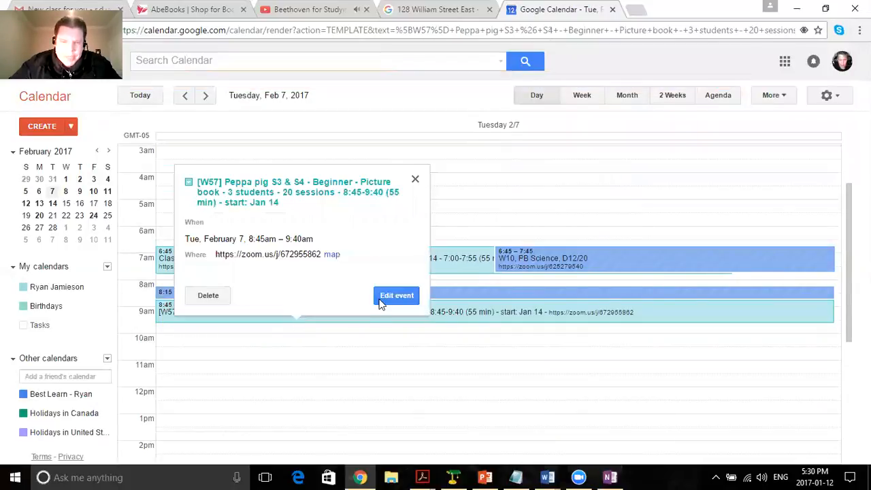
left_click(190, 181)
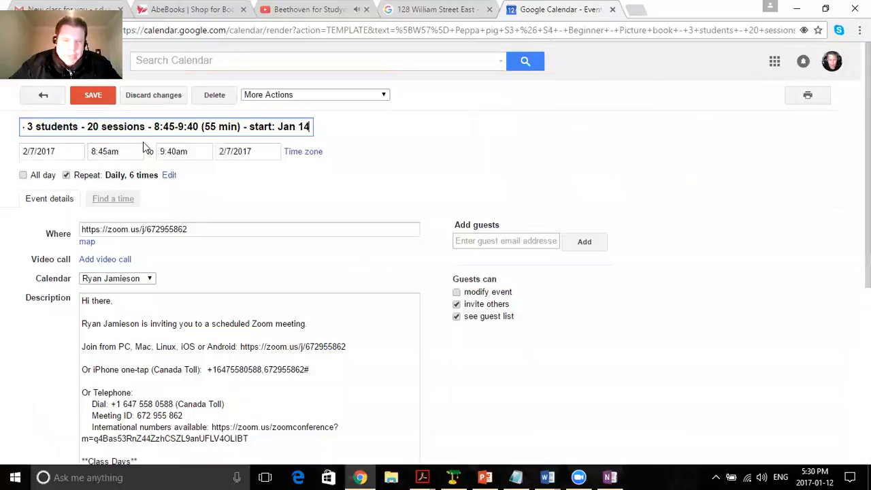
left_click(72, 151)
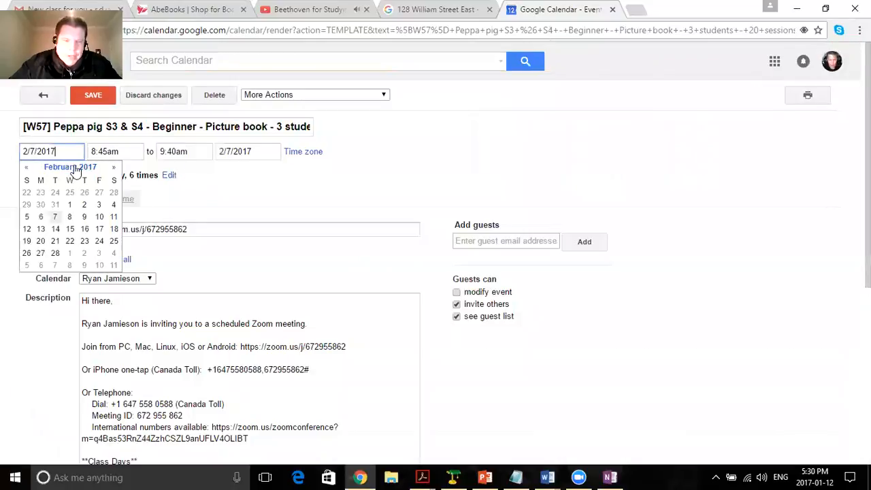
left_click(305, 96)
left_click(281, 128)
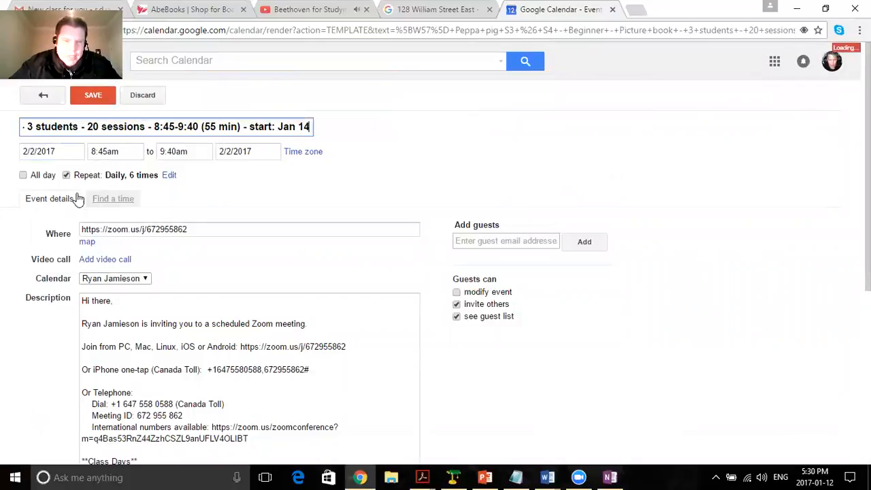
Set the duplicated event's date to 2/9/2017, turn off its daily repeat and save it.
left_click(77, 151)
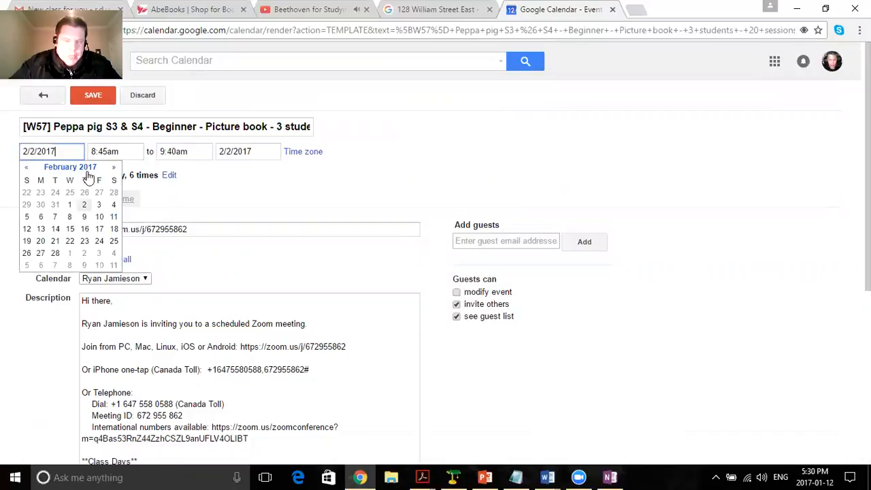
left_click(85, 219)
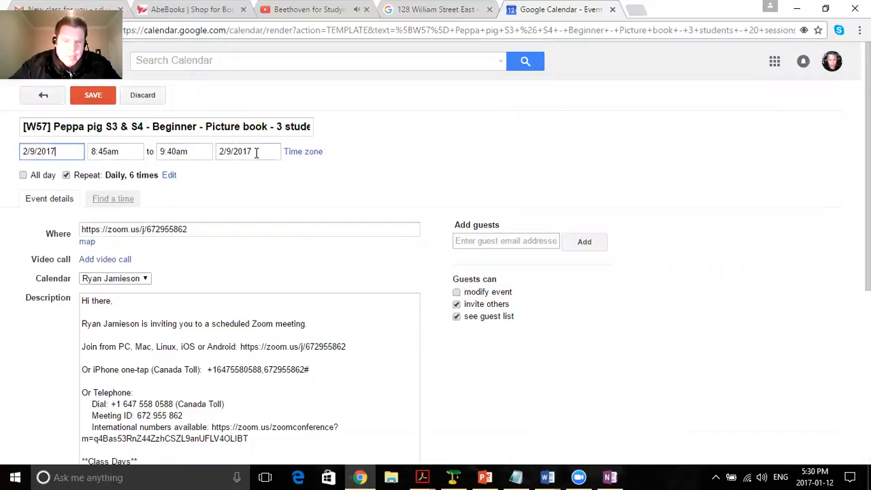
left_click(66, 175)
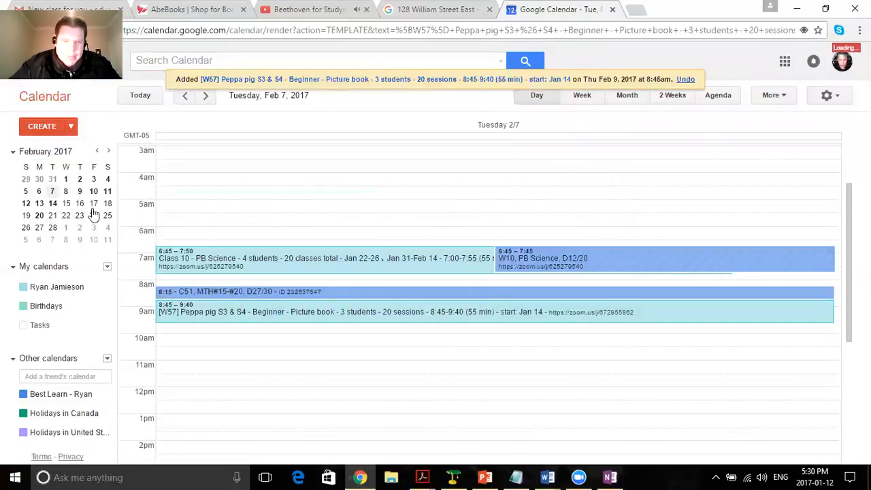
Open the new Feb 9 W57 event for editing and tick off Feb 9 in the OneNote checklist.
left_click(80, 192)
scroll(234, 257, "down", 2)
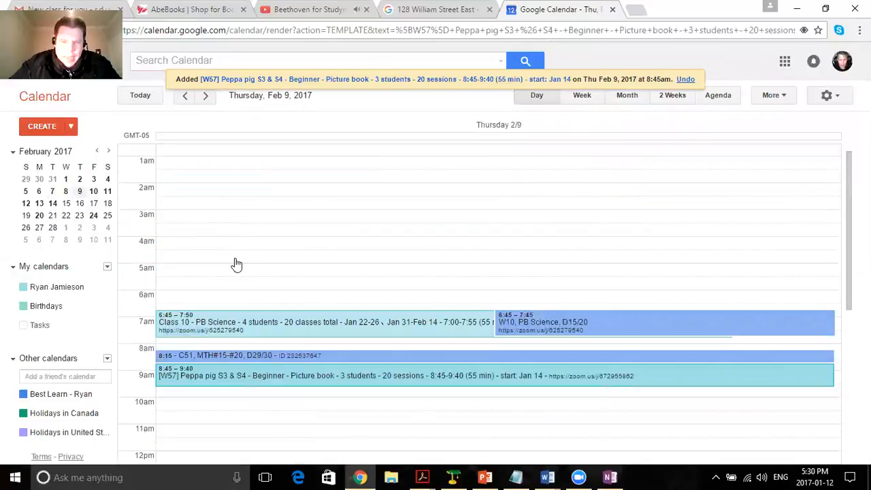
left_click(249, 320)
left_click(354, 291)
left_click(610, 478)
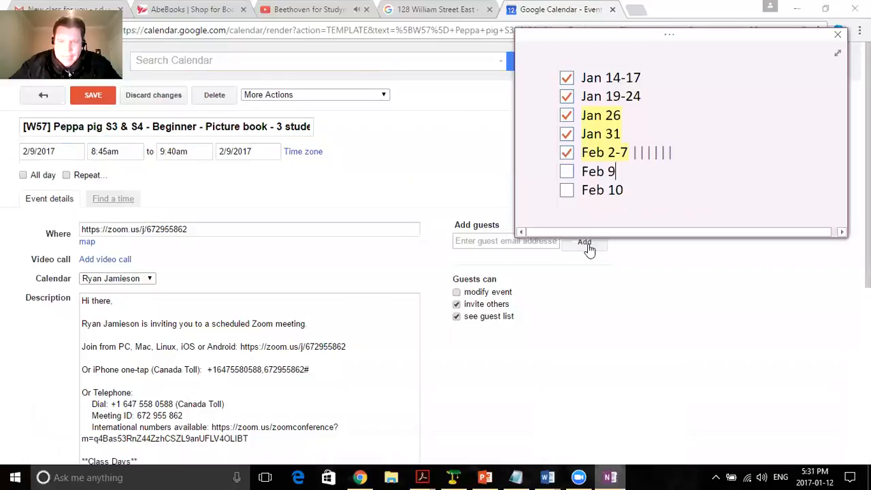
left_click(568, 171)
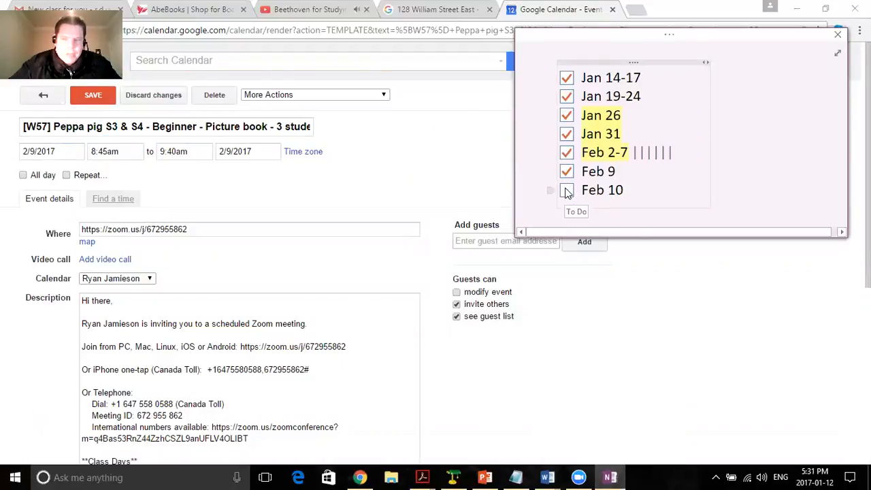
Duplicate the Feb 9 event and set the copy's date to 2/10/2017.
left_click(171, 174)
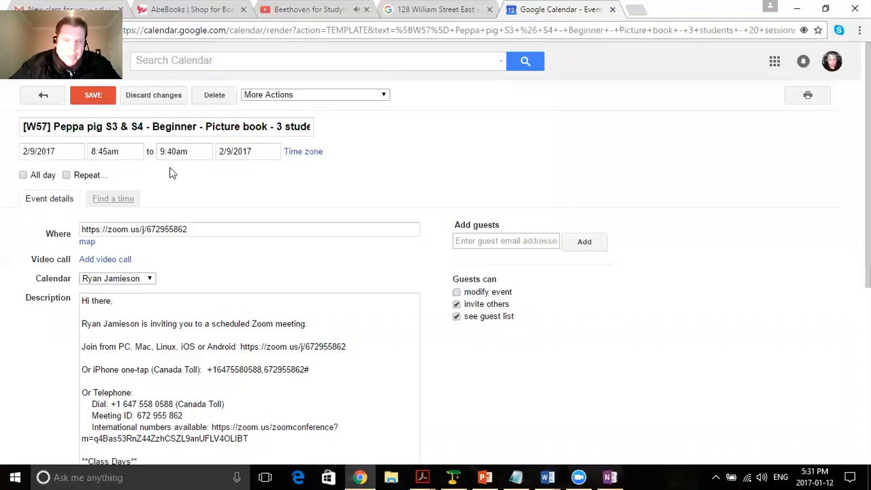
left_click(267, 94)
left_click(265, 128)
left_click(68, 151)
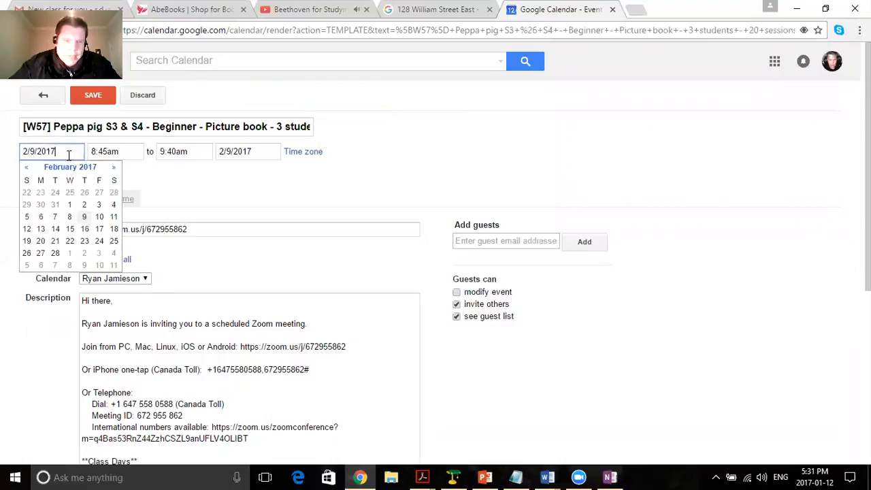
left_click(99, 217)
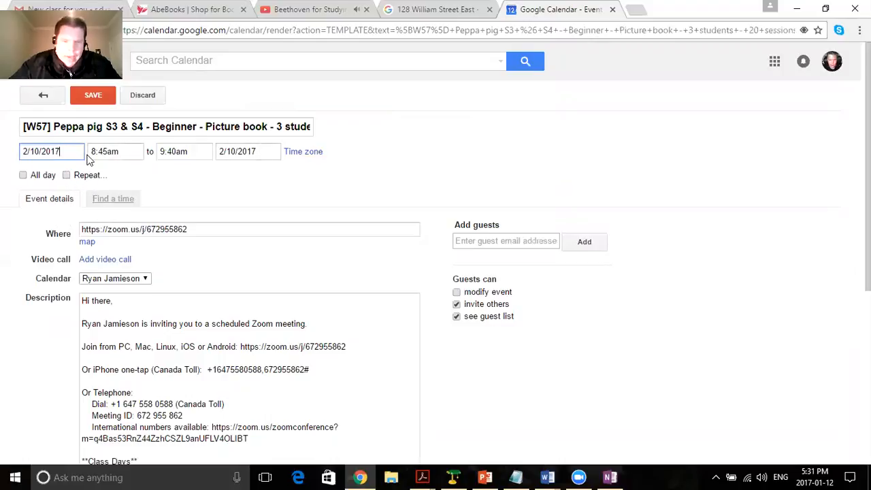
Review the class days listed in the copy's description and save the Feb 10 event.
scroll(247, 199, "down", 5)
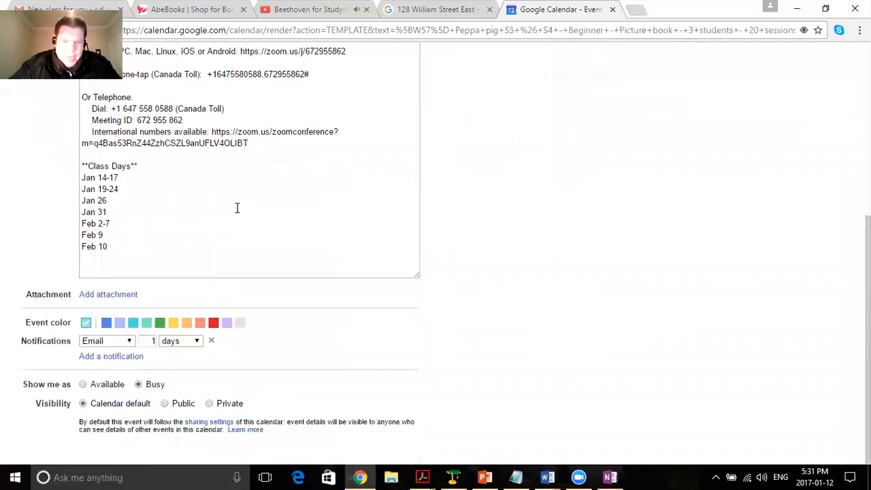
scroll(230, 210, "up", 5)
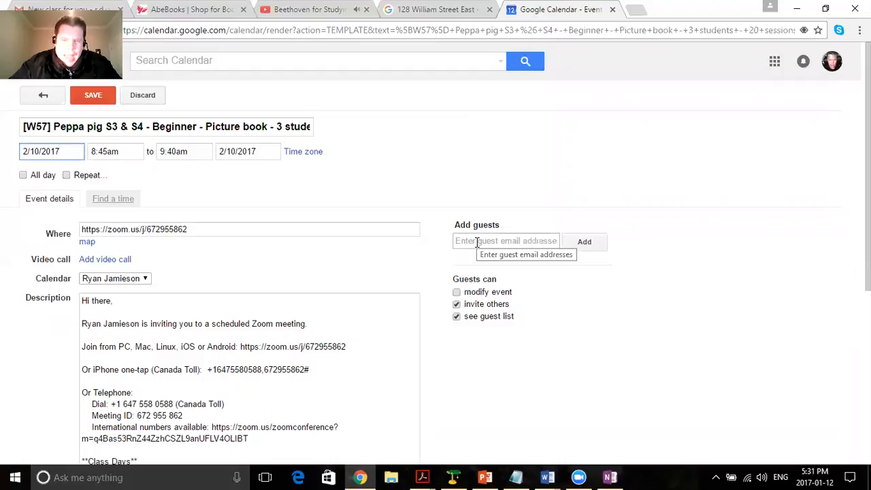
left_click(93, 99)
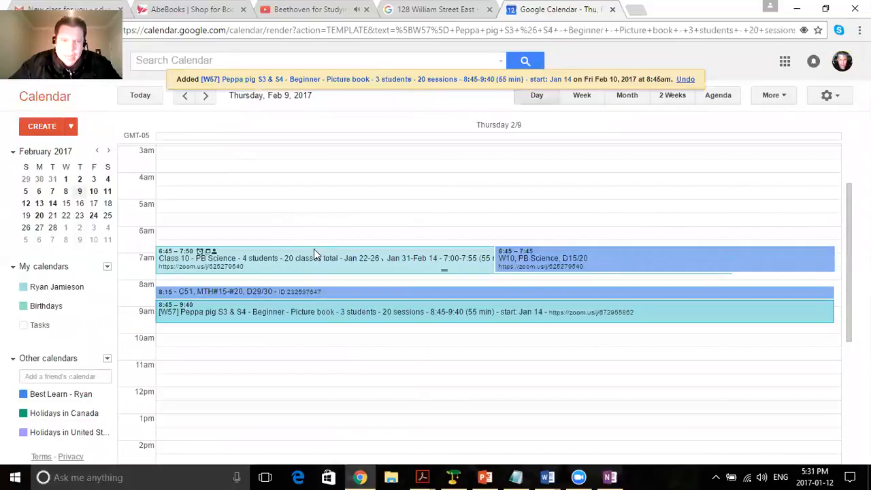
Show February 10 in the day view and tick off Feb 10 in the OneNote checklist.
left_click(94, 192)
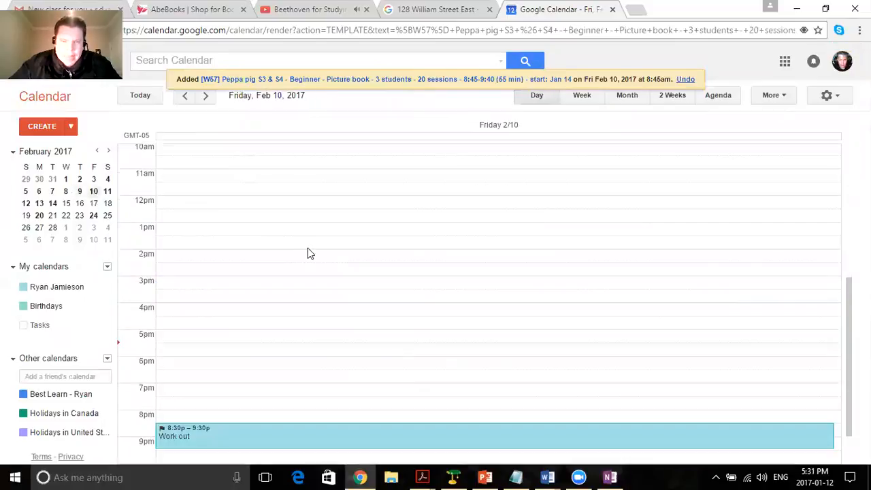
mouse_move(613, 477)
left_click(623, 422)
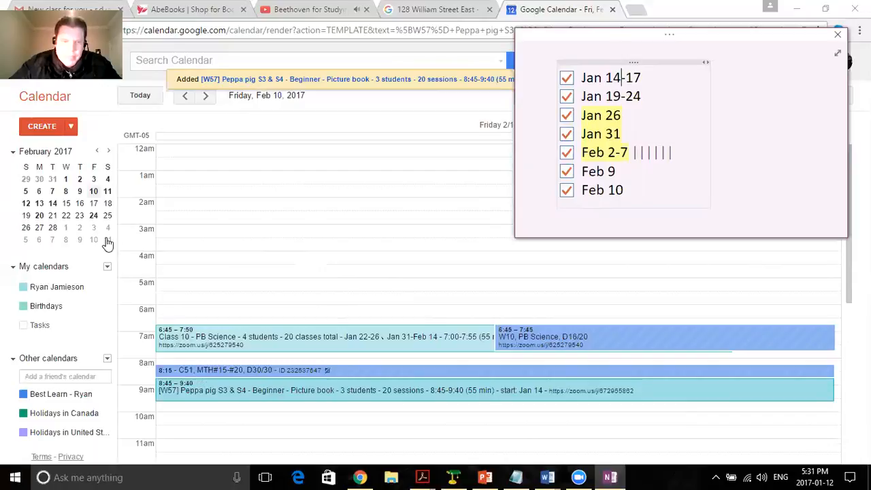
Open the Feb 10 W57 event for editing and add Frontier Canada as a guest.
left_click(252, 401)
left_click(349, 372)
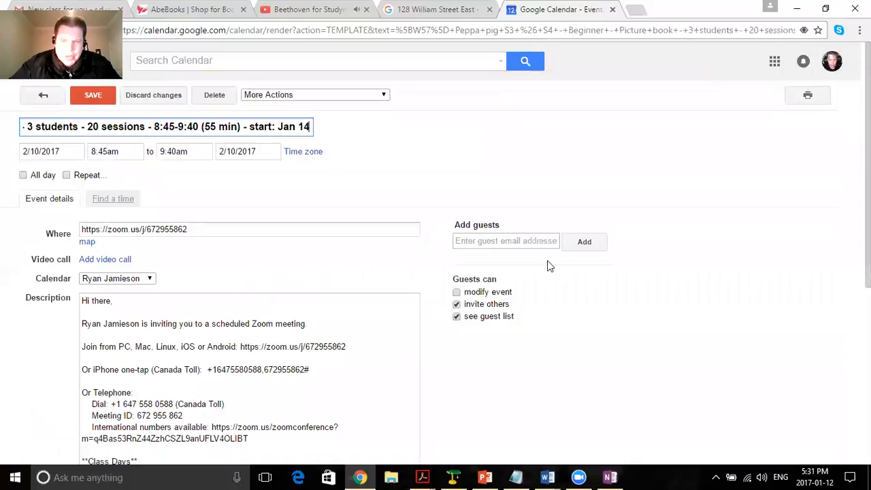
left_click(547, 244)
left_click(530, 242)
type("fr")
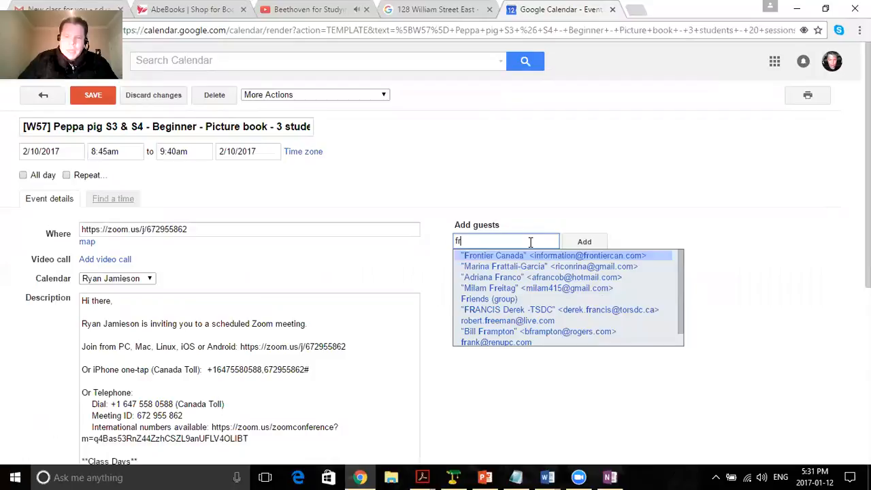
key("Return")
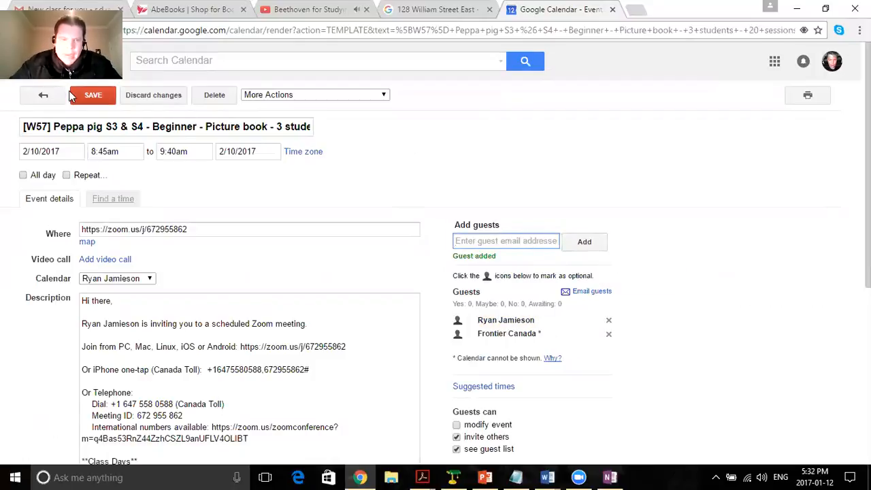
Save the Feb 10 event with its new guest and return the mini calendar to January 2017.
left_click(101, 97)
left_click(367, 275)
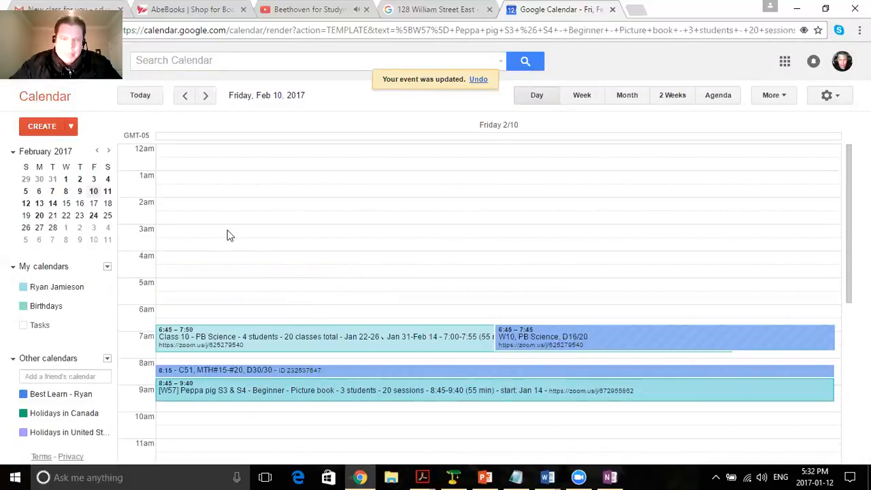
left_click(97, 151)
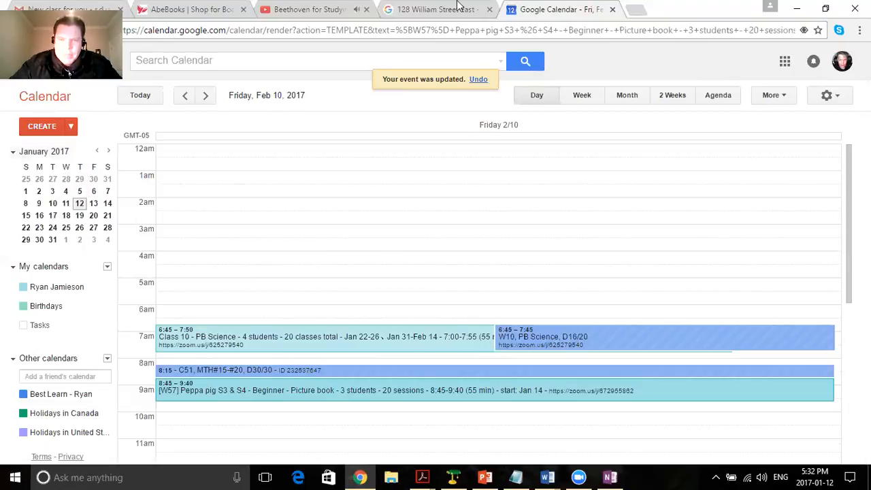